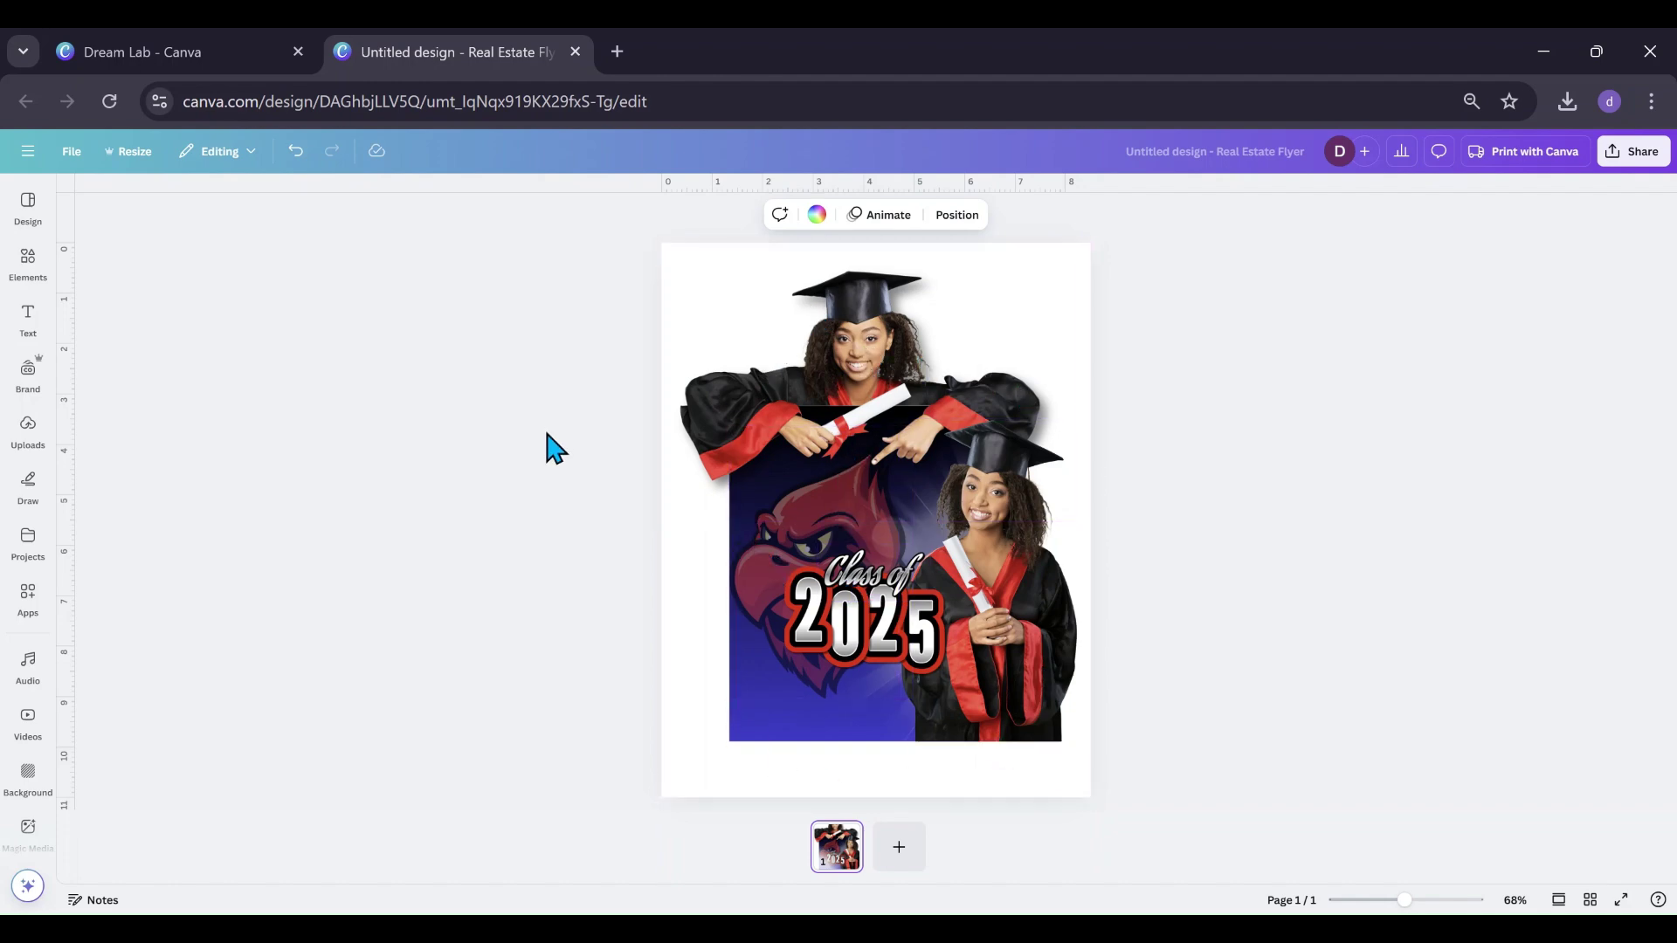
# Step: Download the Class of 2025 flyer as a PNG, then add a blank page 2
pyautogui.click(74, 160)
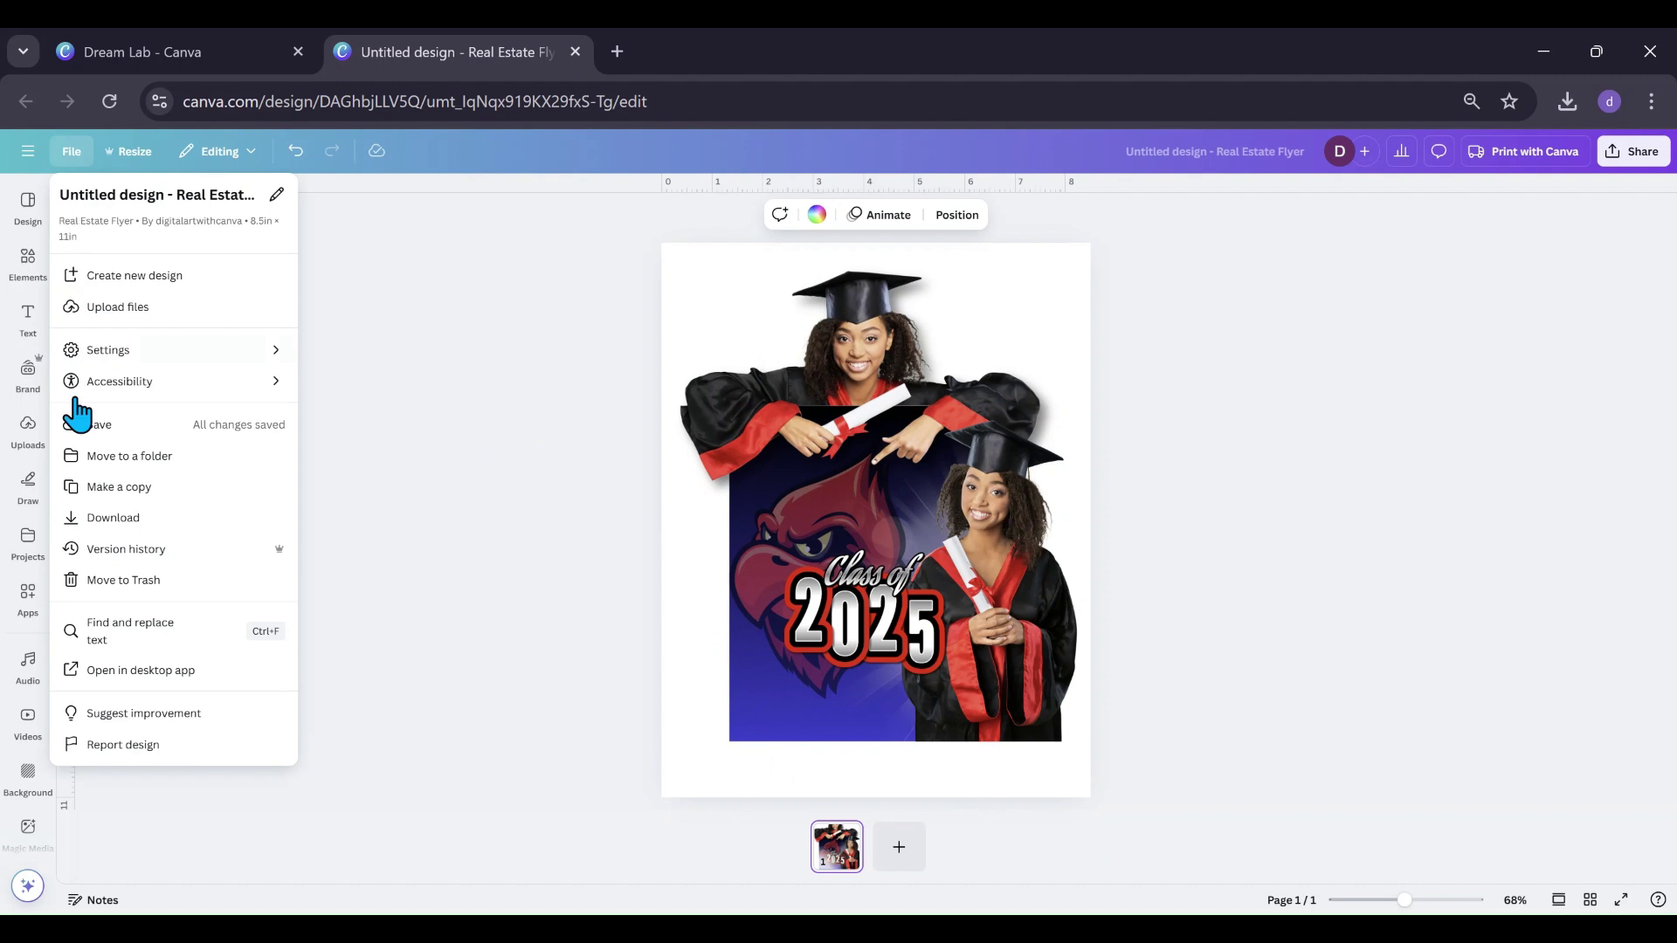
pyautogui.click(99, 521)
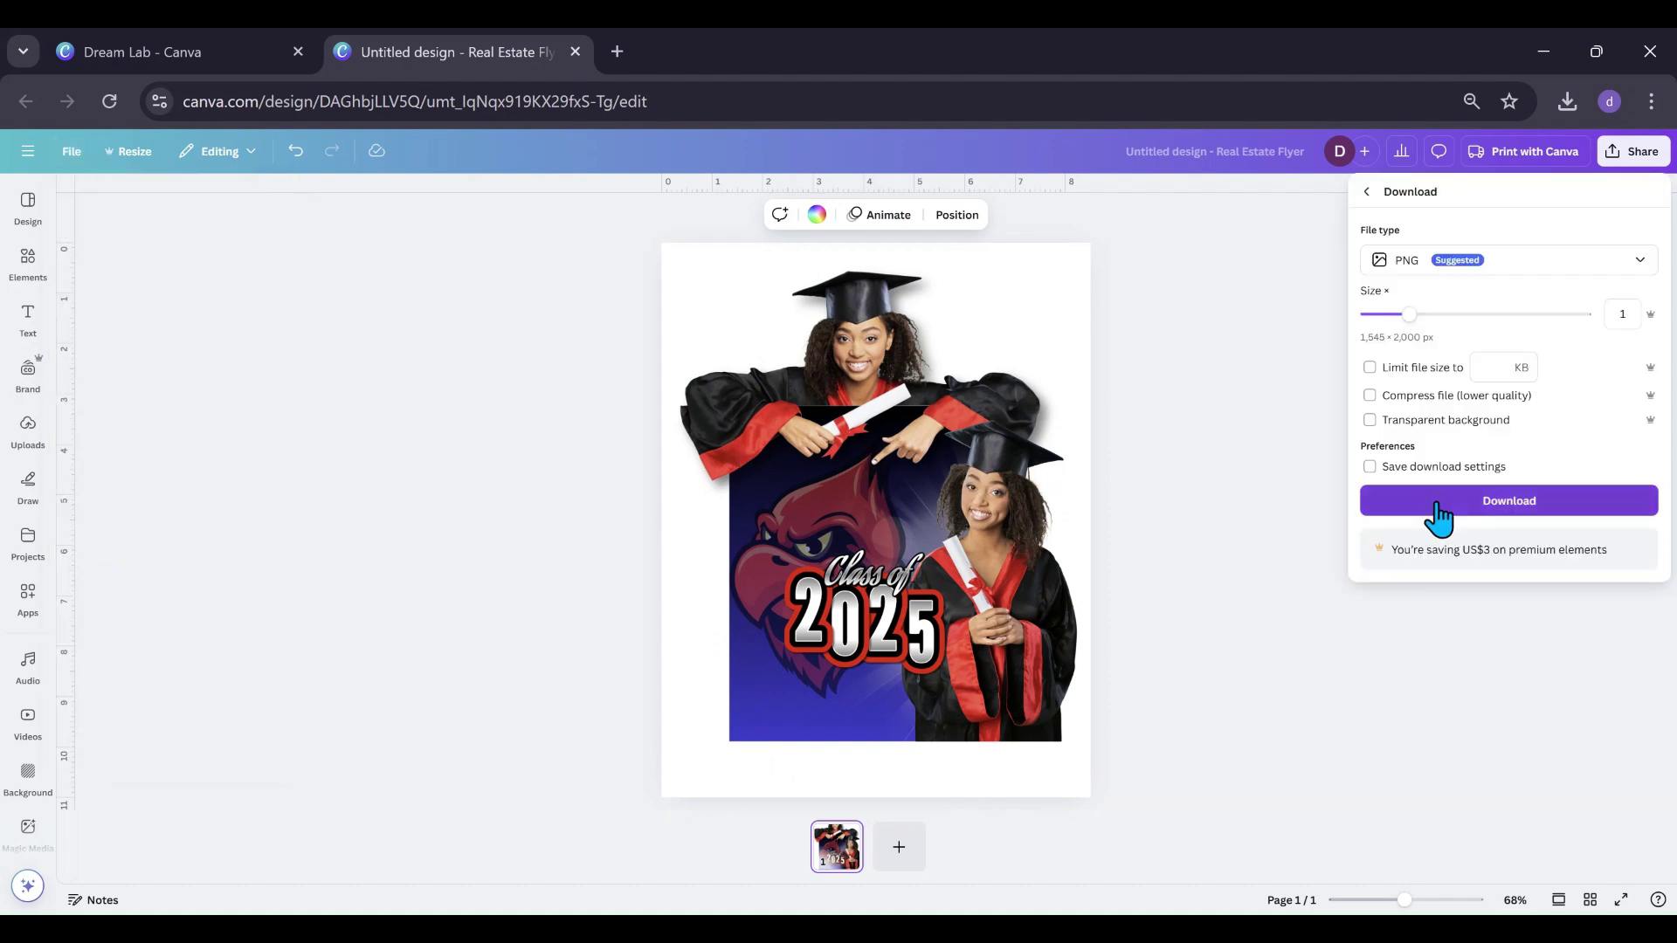
pyautogui.click(1432, 505)
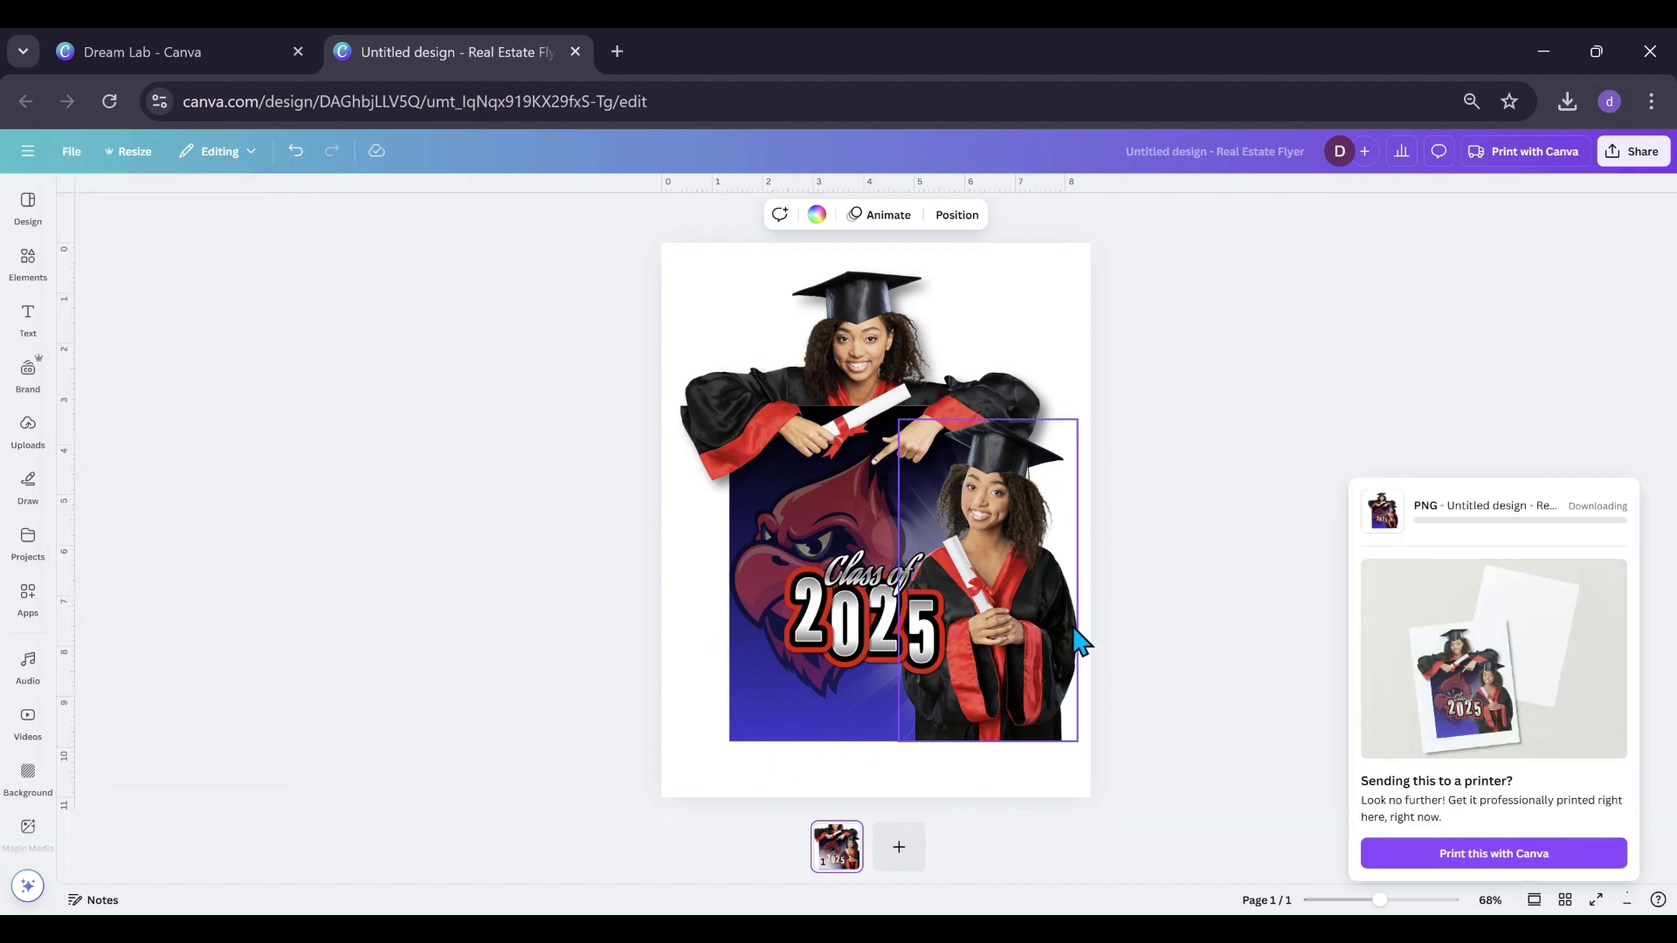
pyautogui.click(901, 850)
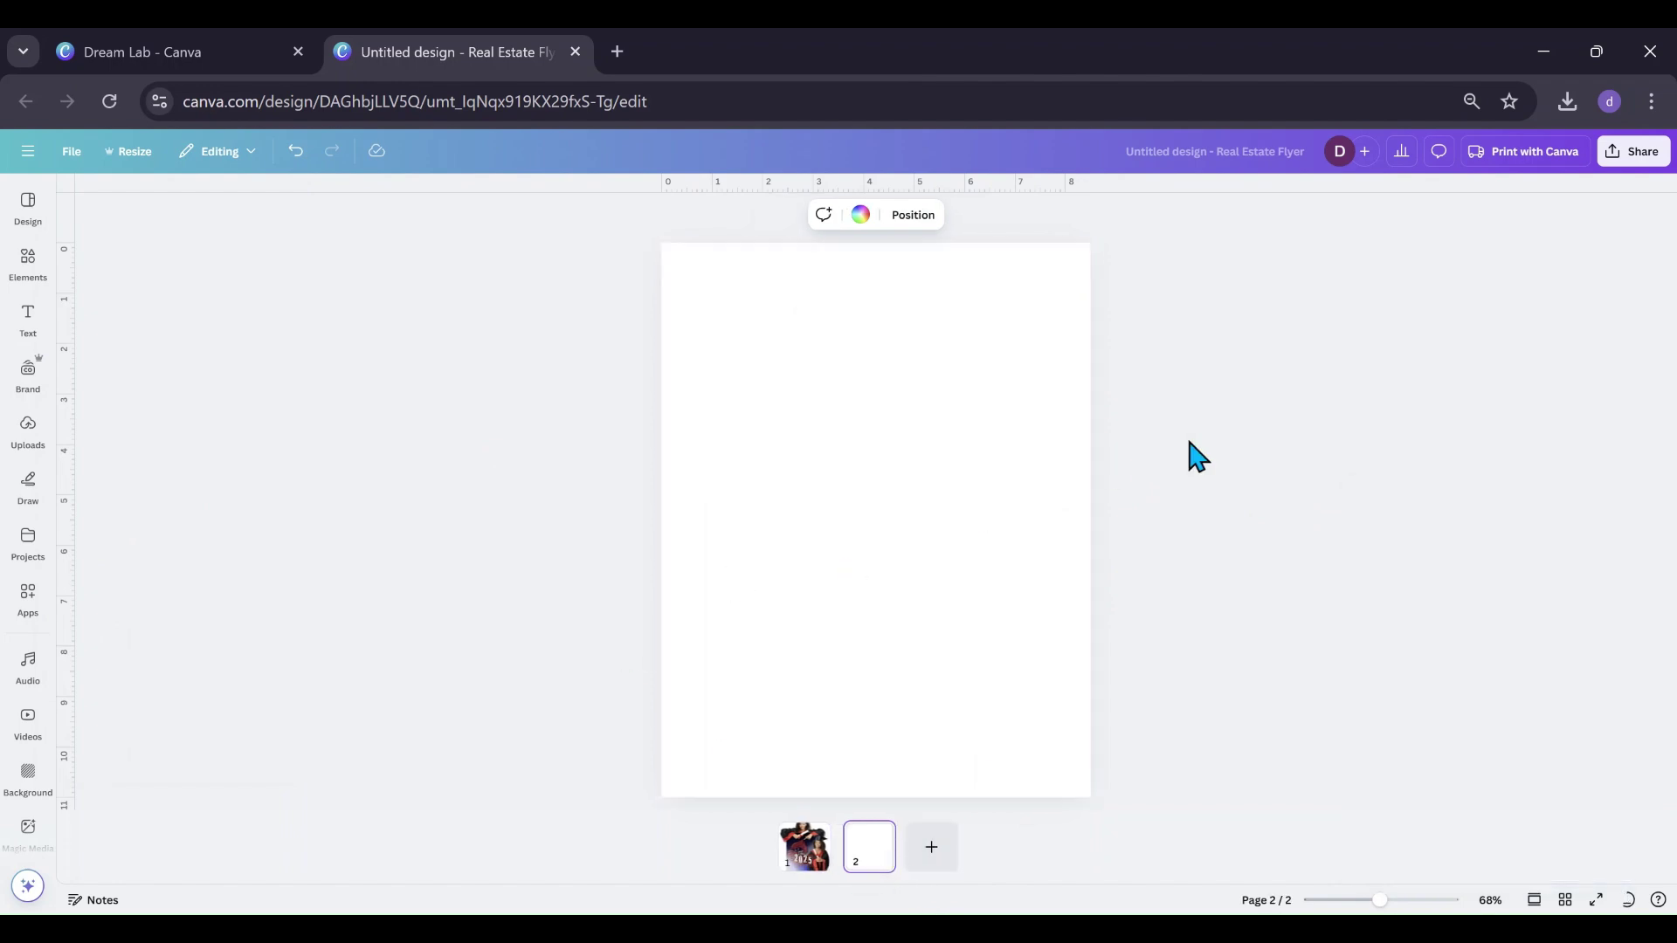
# Step: Drop the downloaded flyer PNG onto page 2 and set it as the page background
pyautogui.moveTo(1345, 193); pyautogui.dragTo(812, 434)
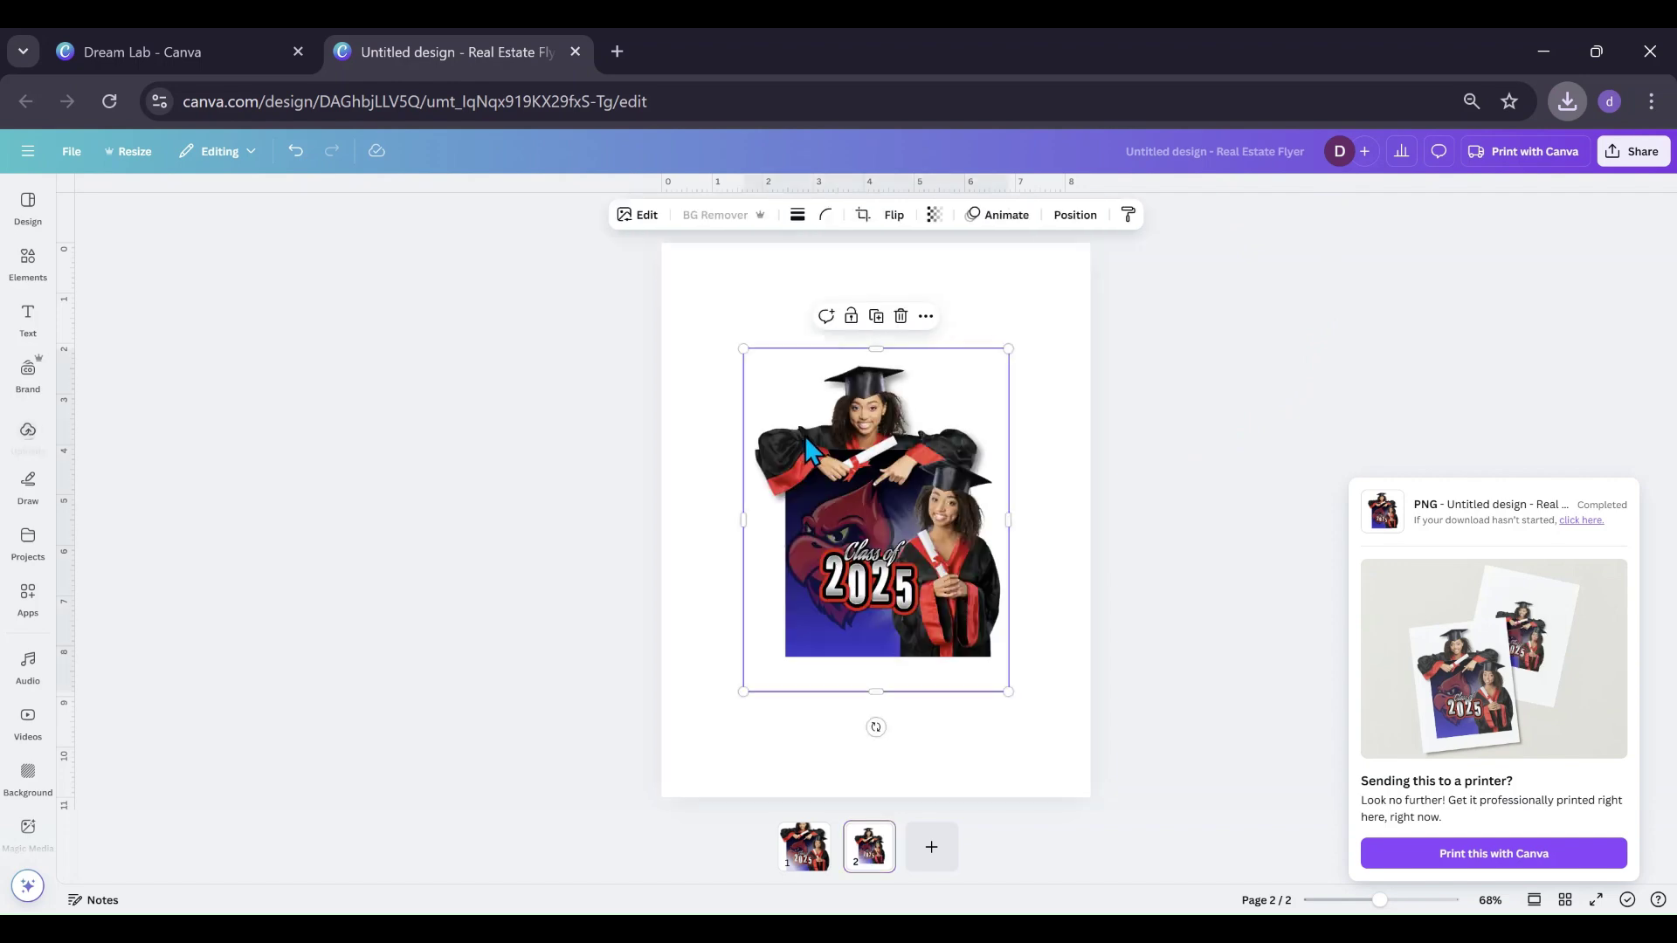
pyautogui.click(925, 317)
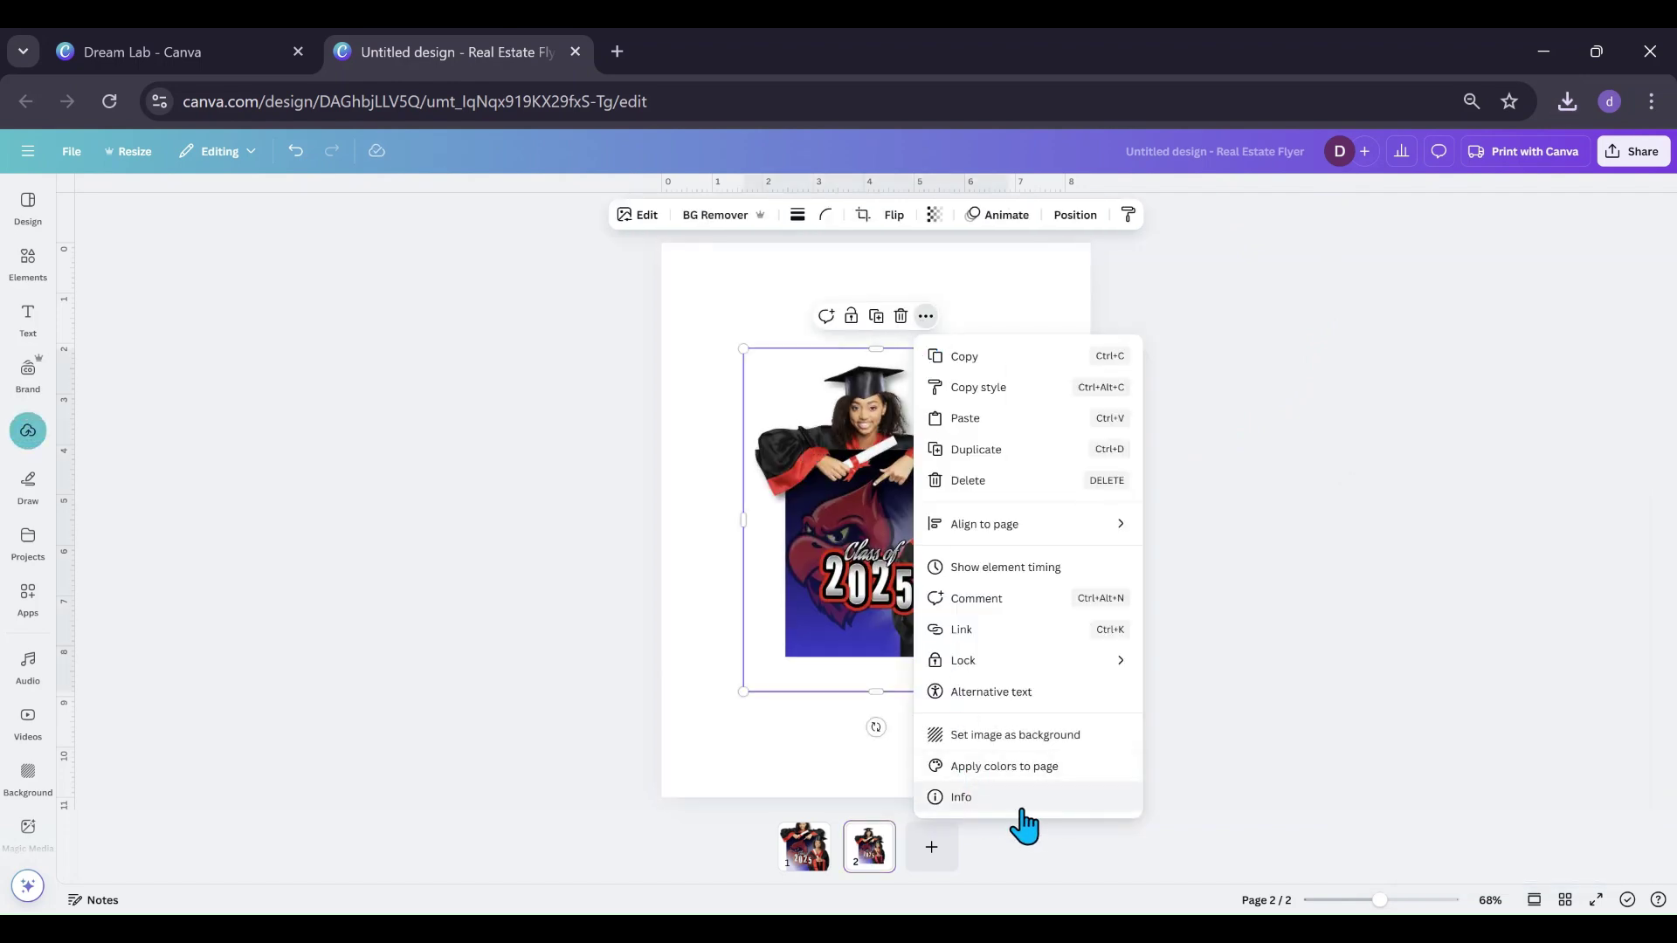
pyautogui.click(1014, 737)
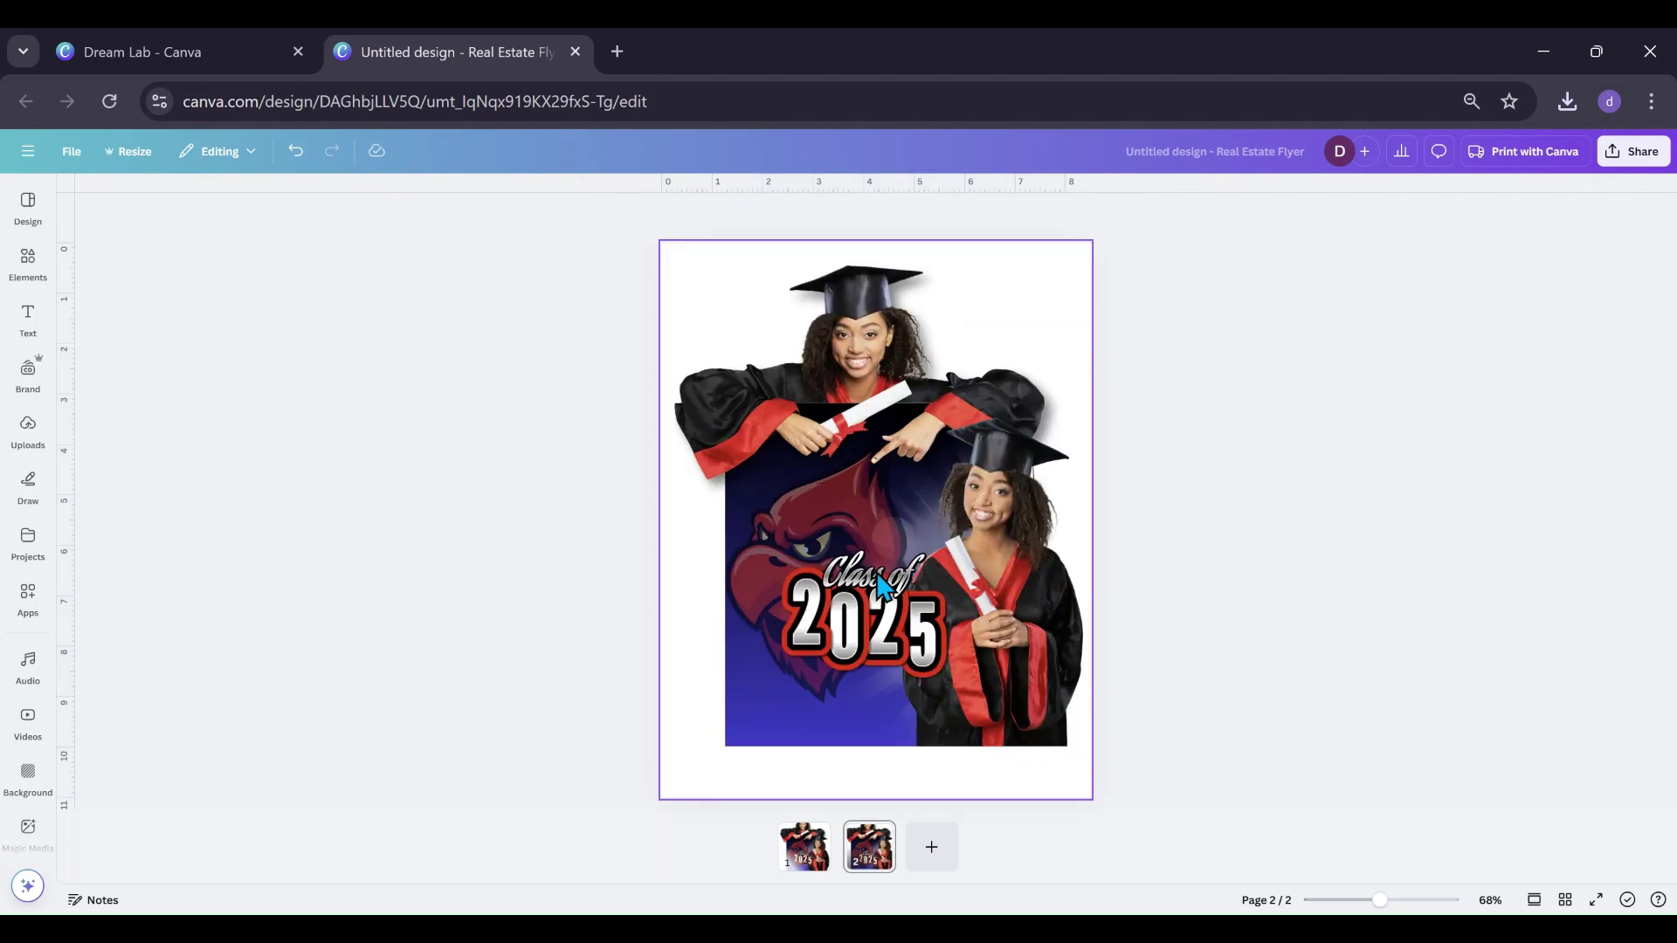
# Step: Search Apps for 'image split' and open the Image Splitter app
pyautogui.click(39, 554)
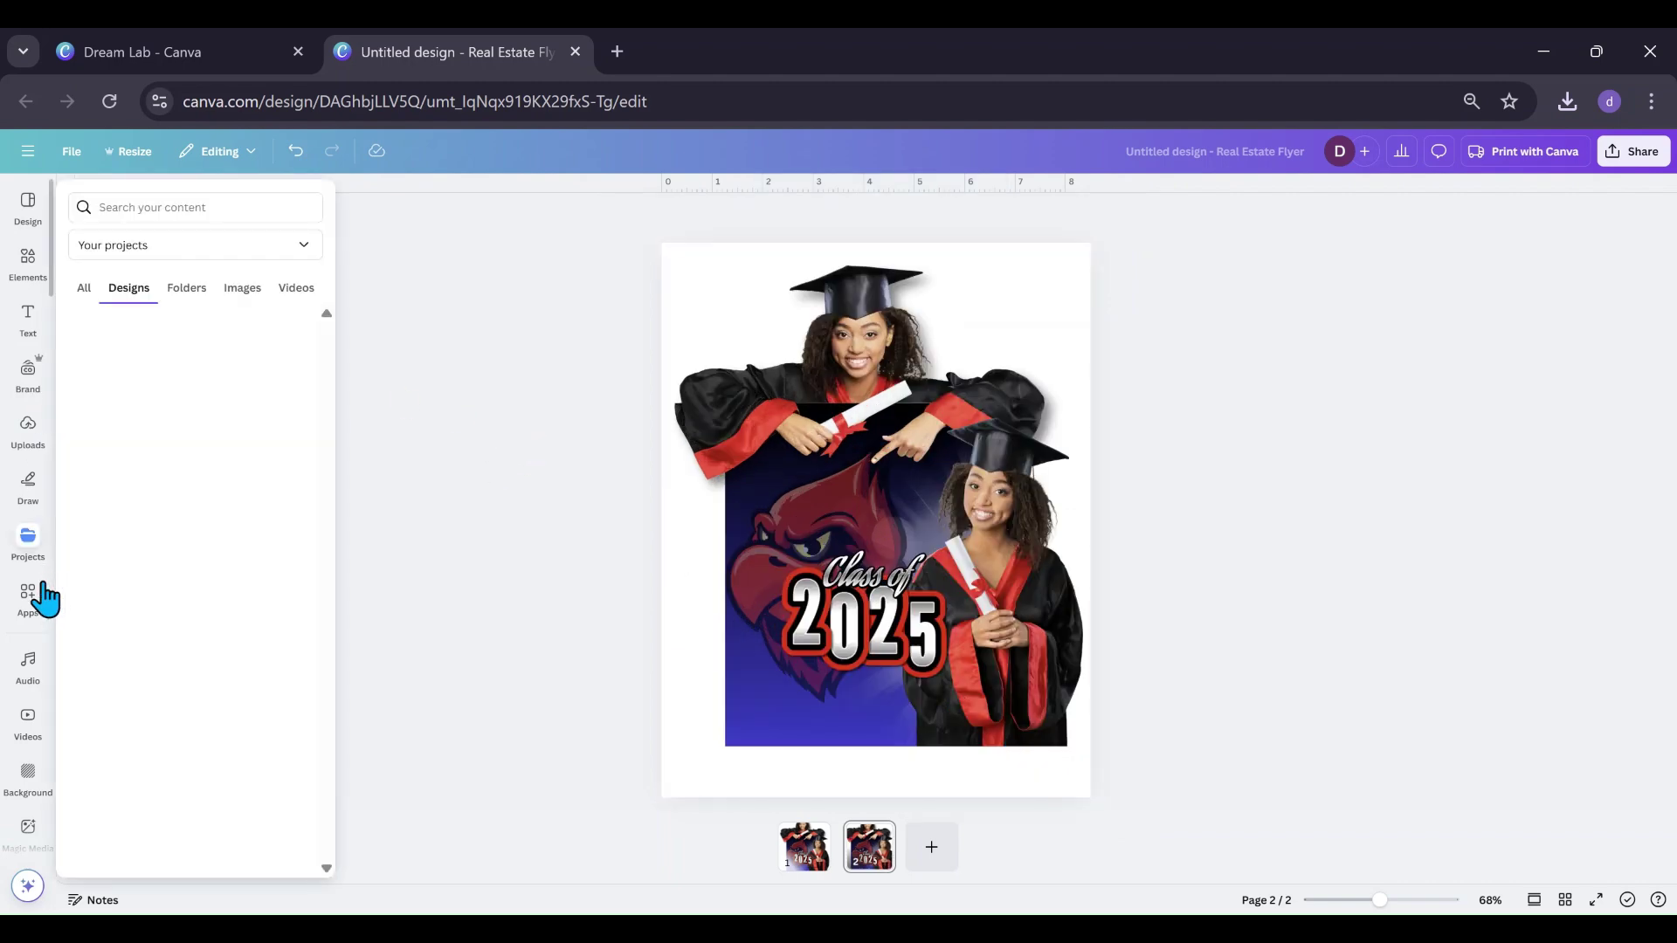
pyautogui.click(39, 598)
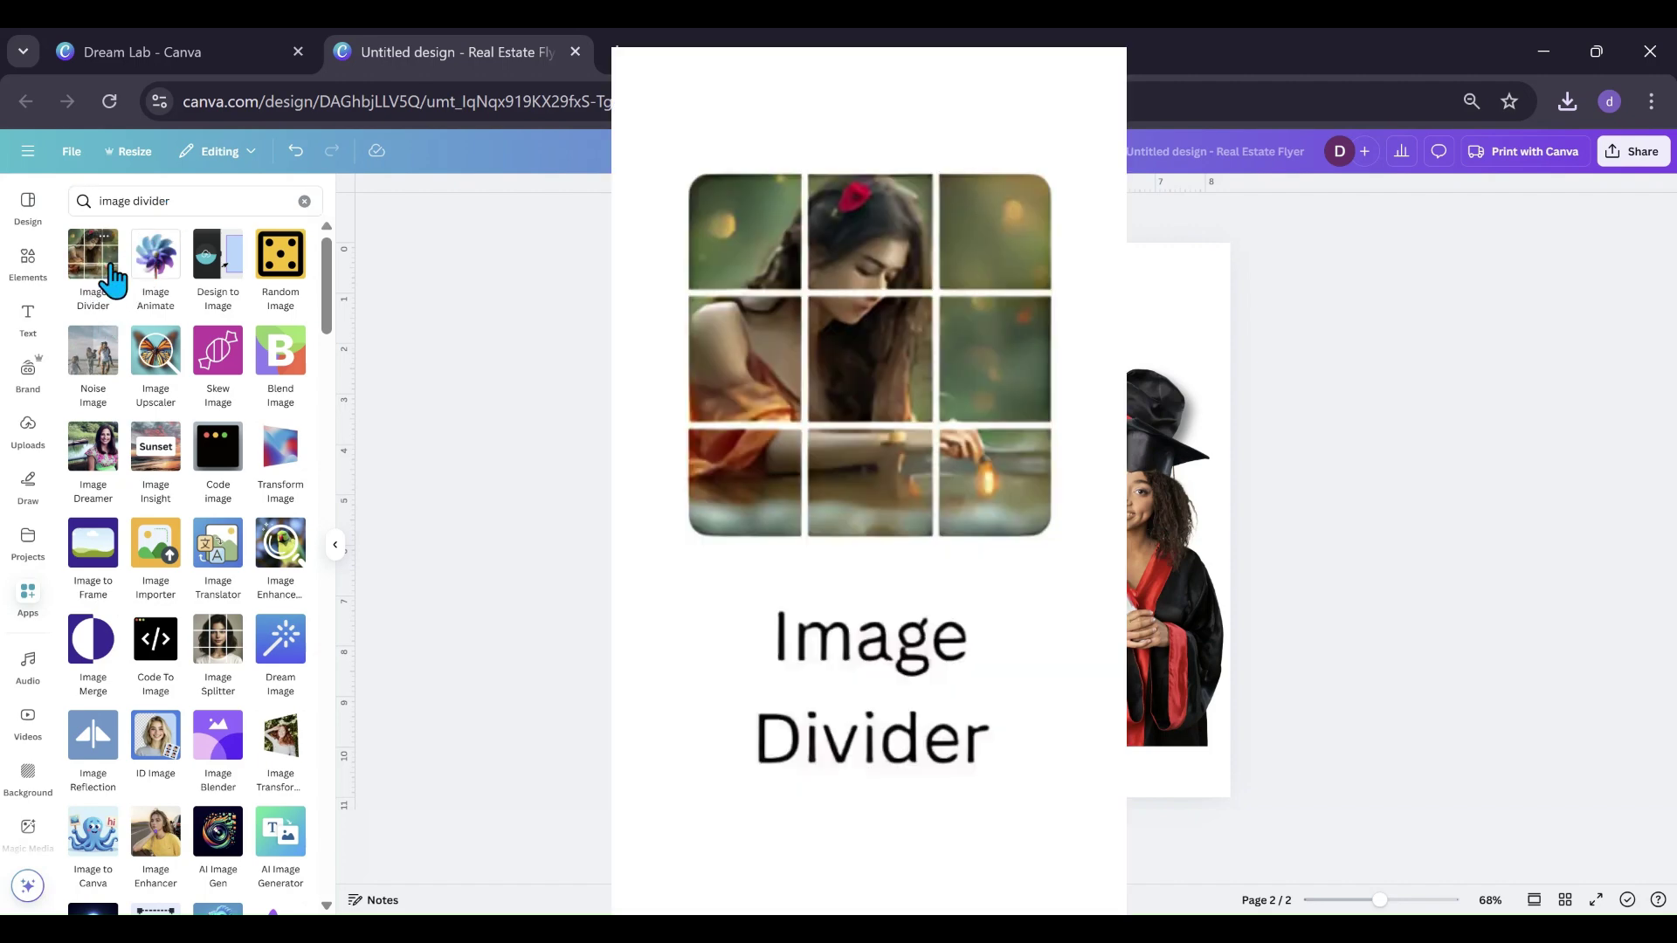
pyautogui.moveTo(172, 202); pyautogui.dragTo(132, 201)
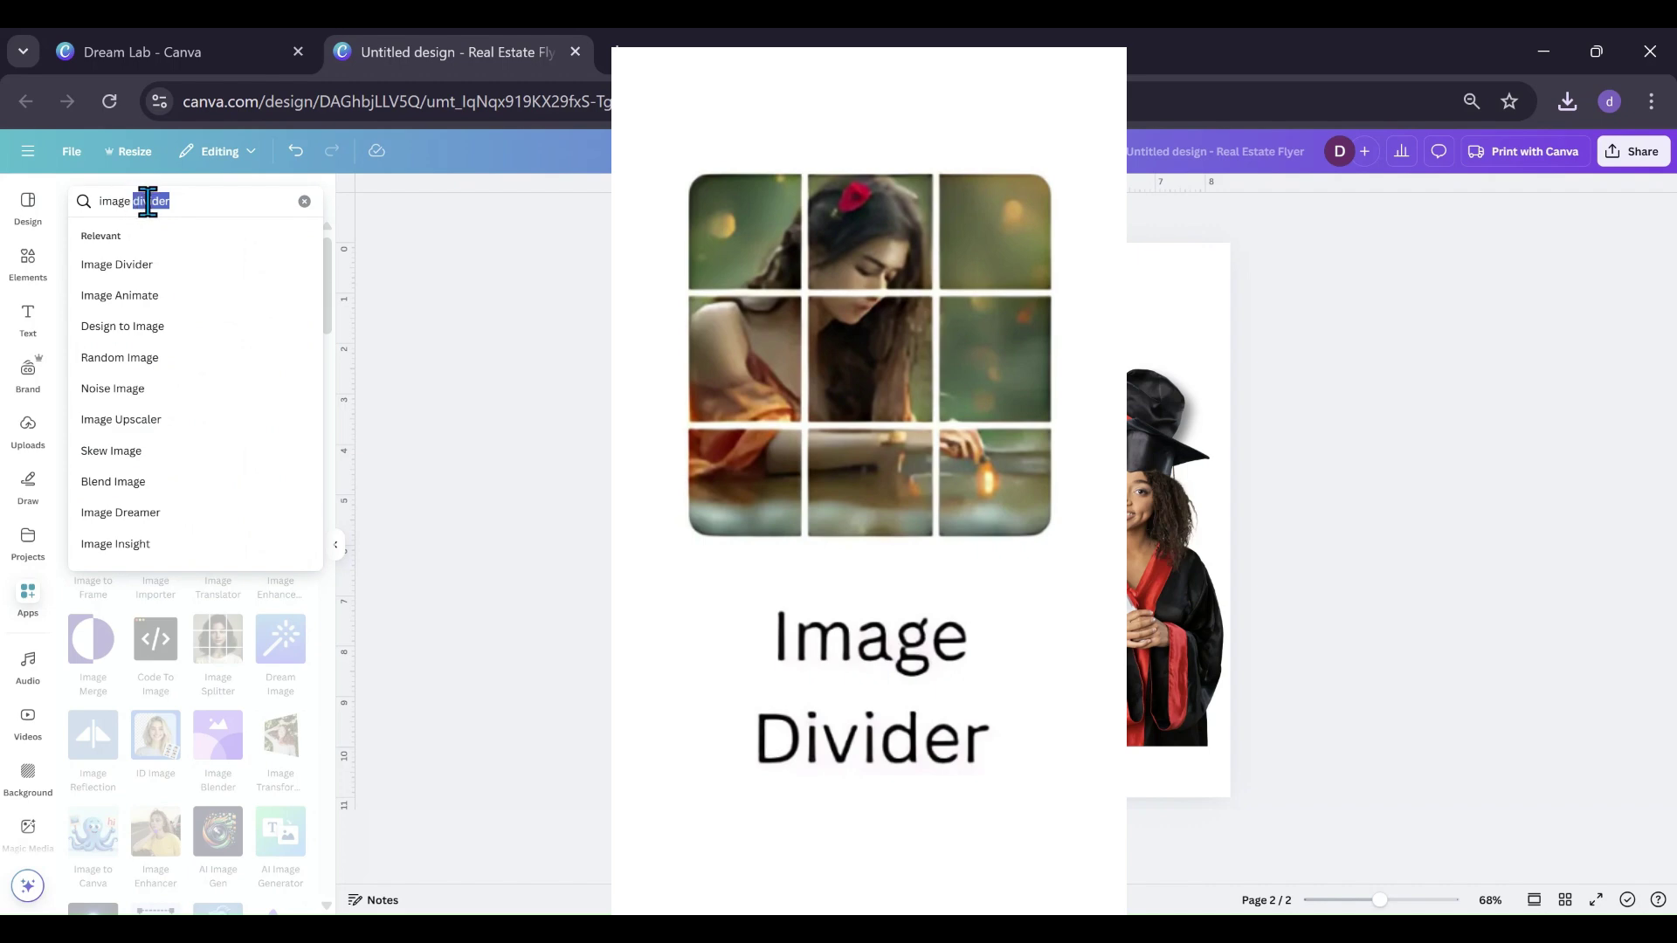
pyautogui.write('splitt')
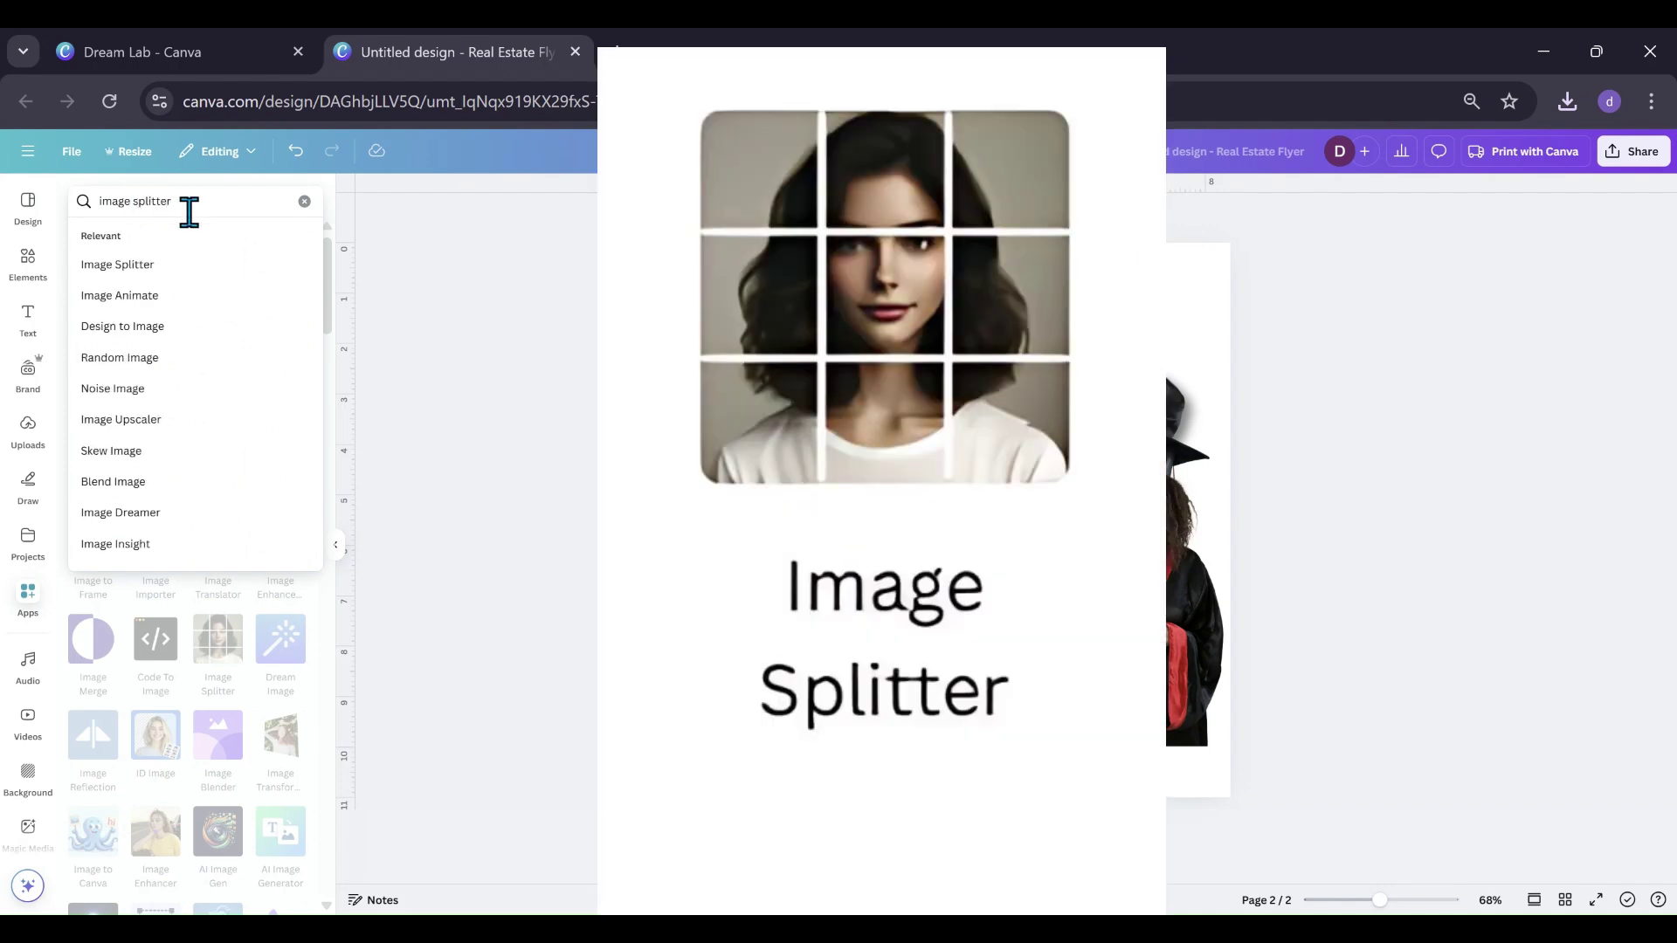
pyautogui.press('Return')
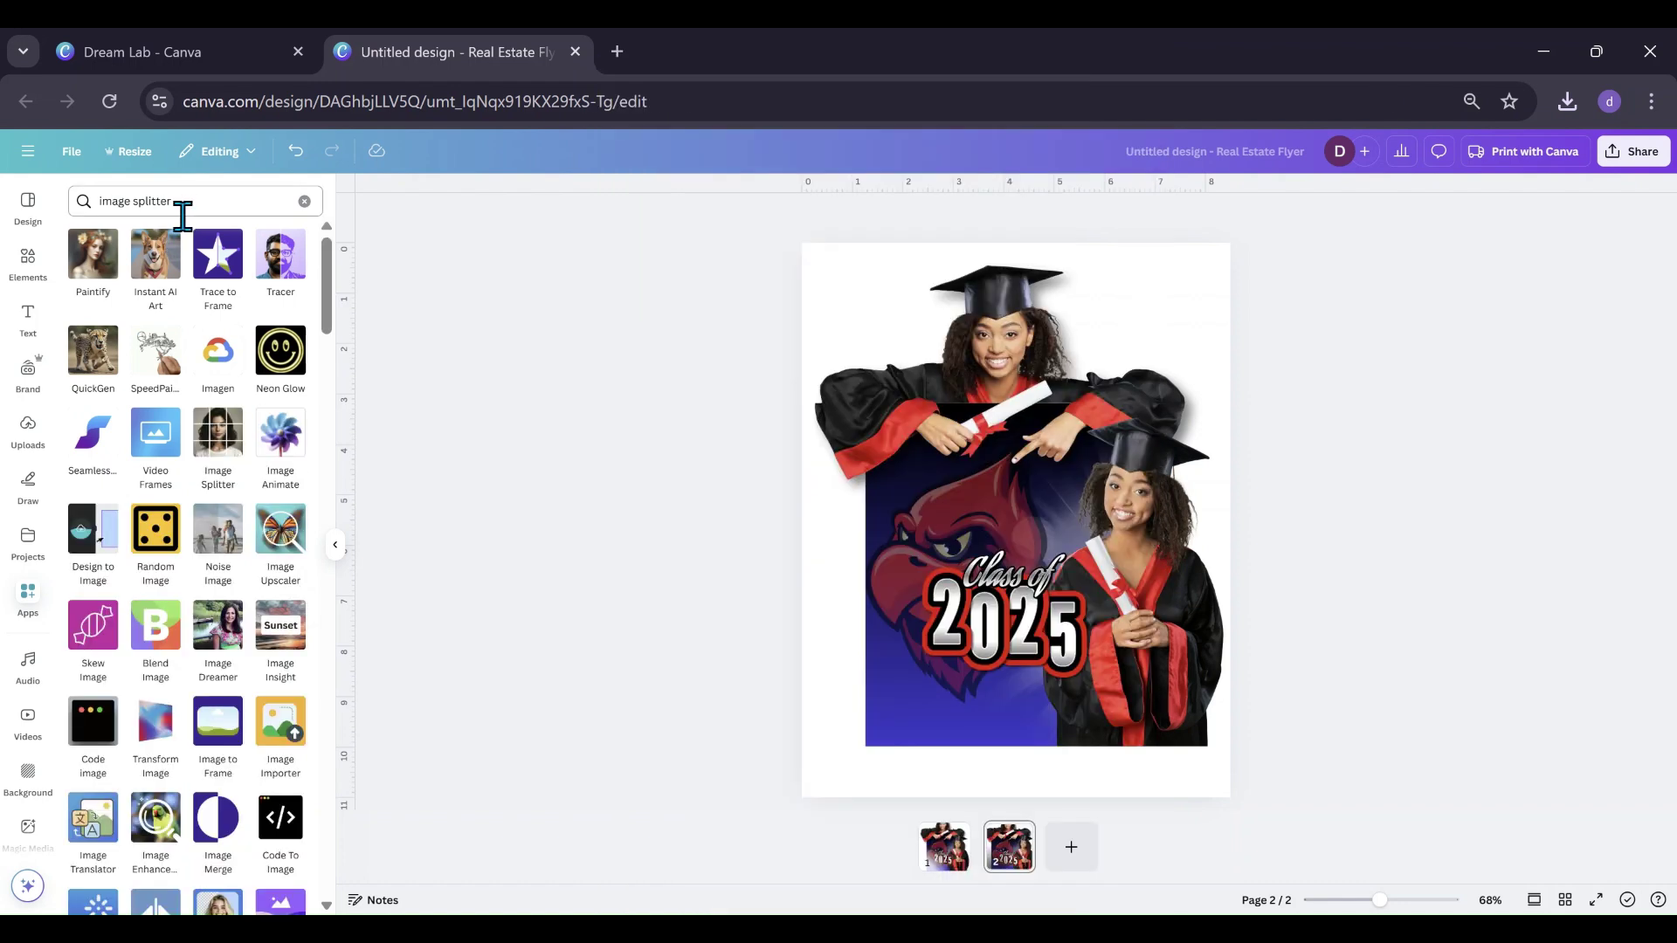
pyautogui.scroll(-1, 158, 347)
pyautogui.scroll(1, 158, 346)
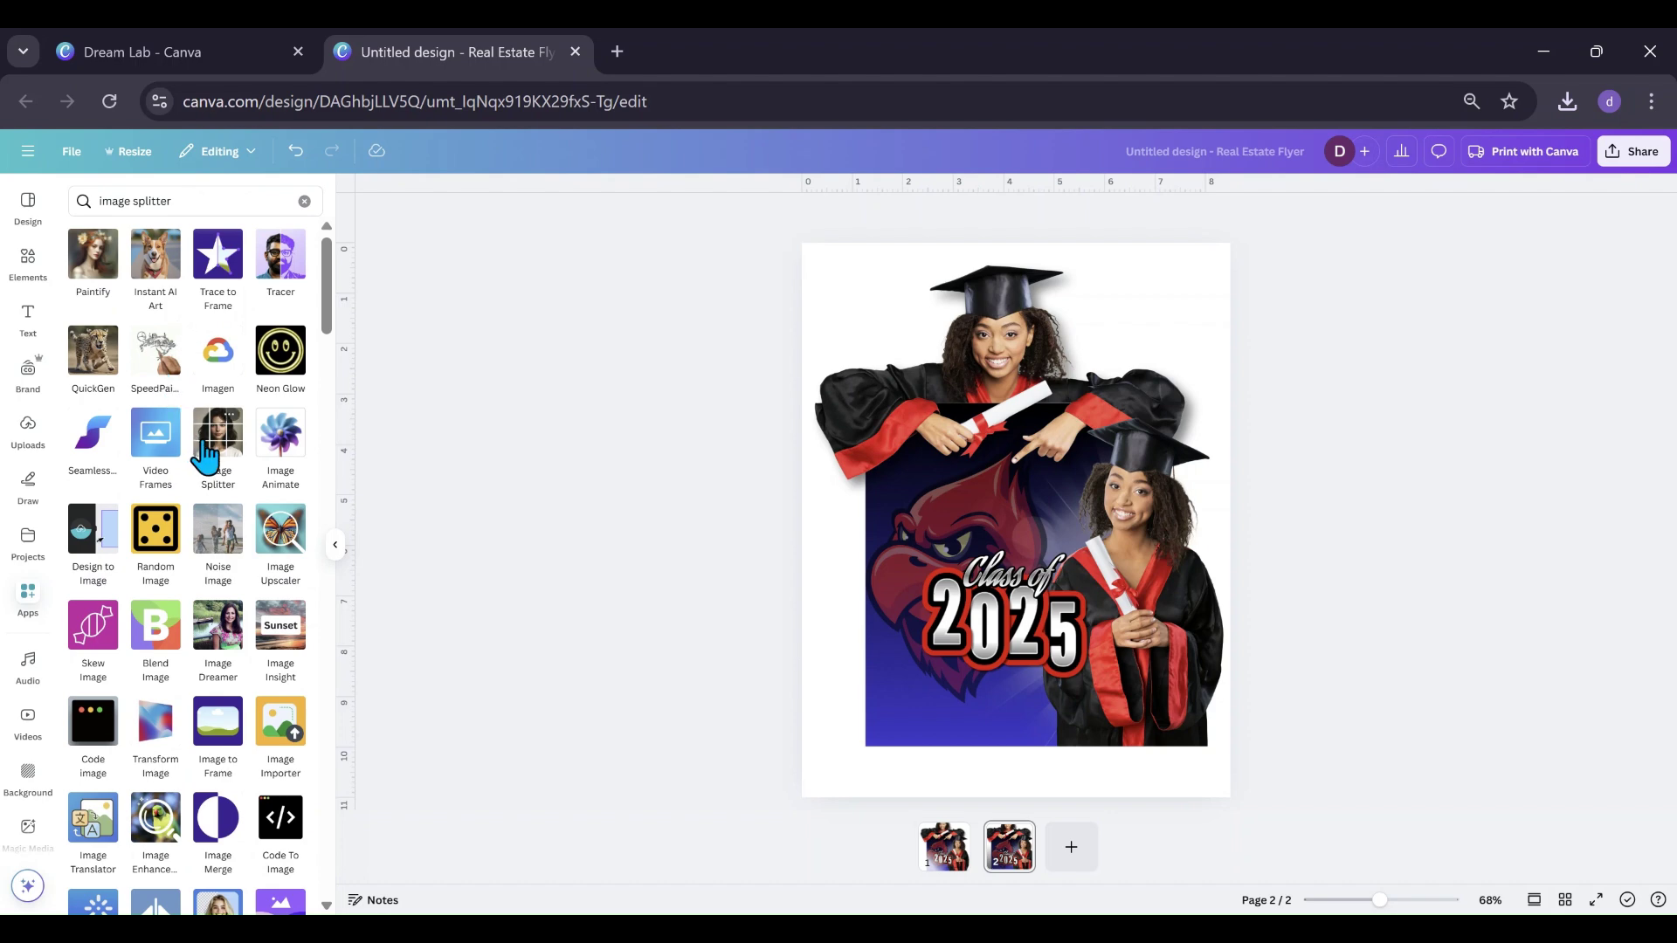
pyautogui.click(209, 444)
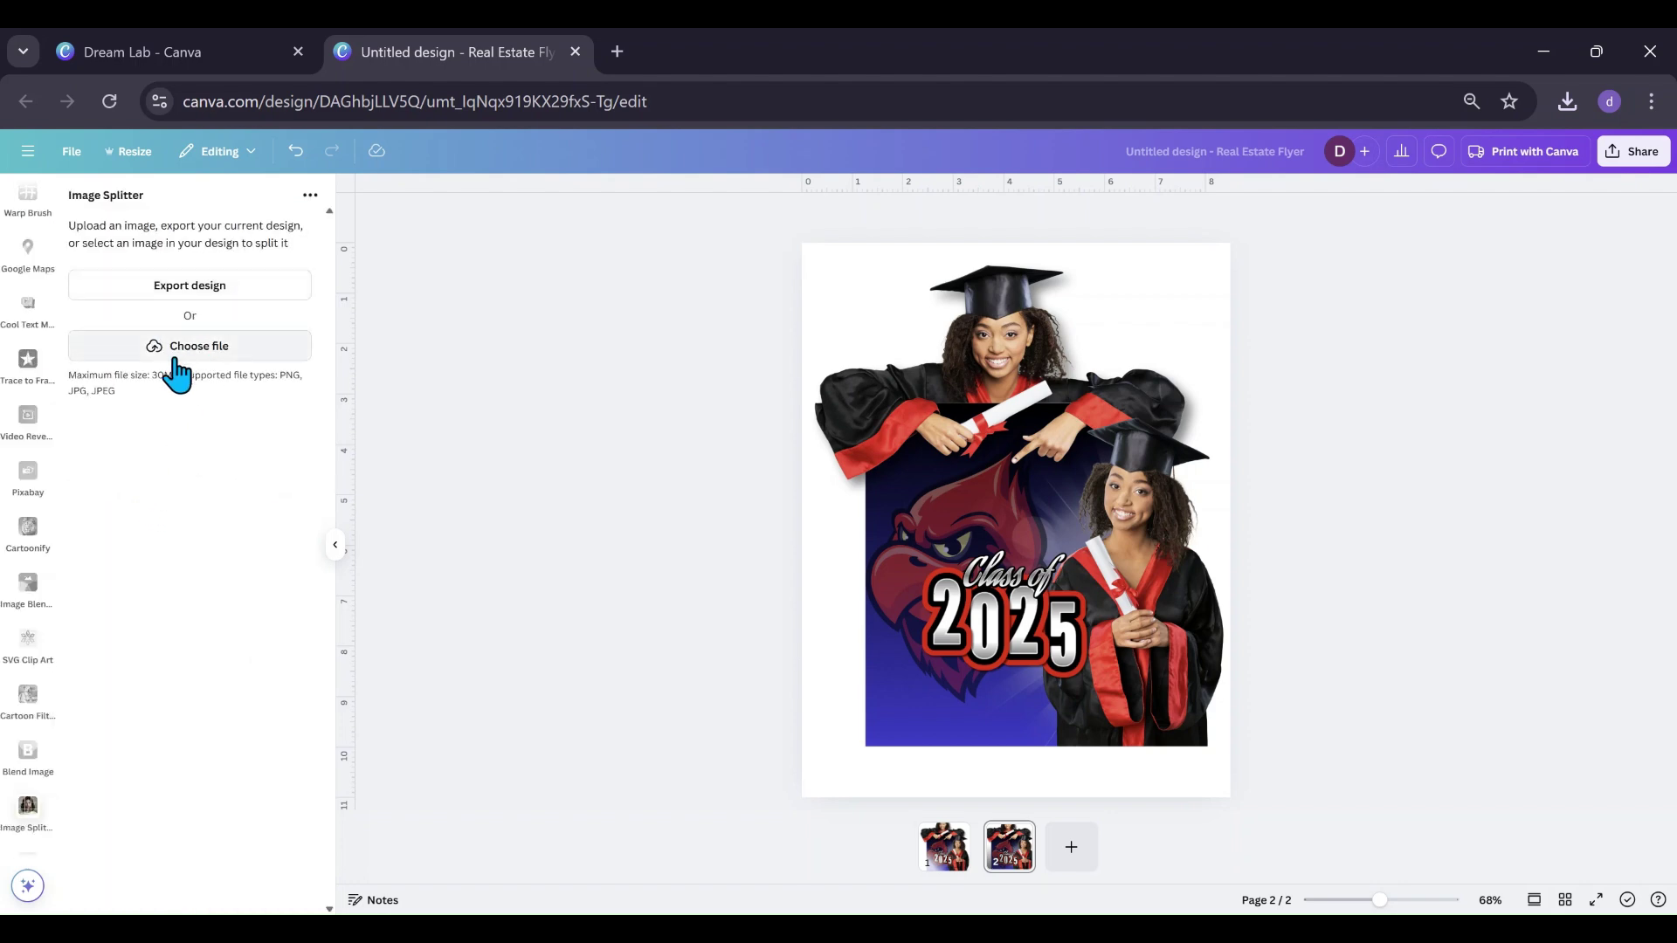
# Step: Load the page 2 flyer into Image Splitter, set 3 rows and 3 columns, and split it
pyautogui.click(861, 393)
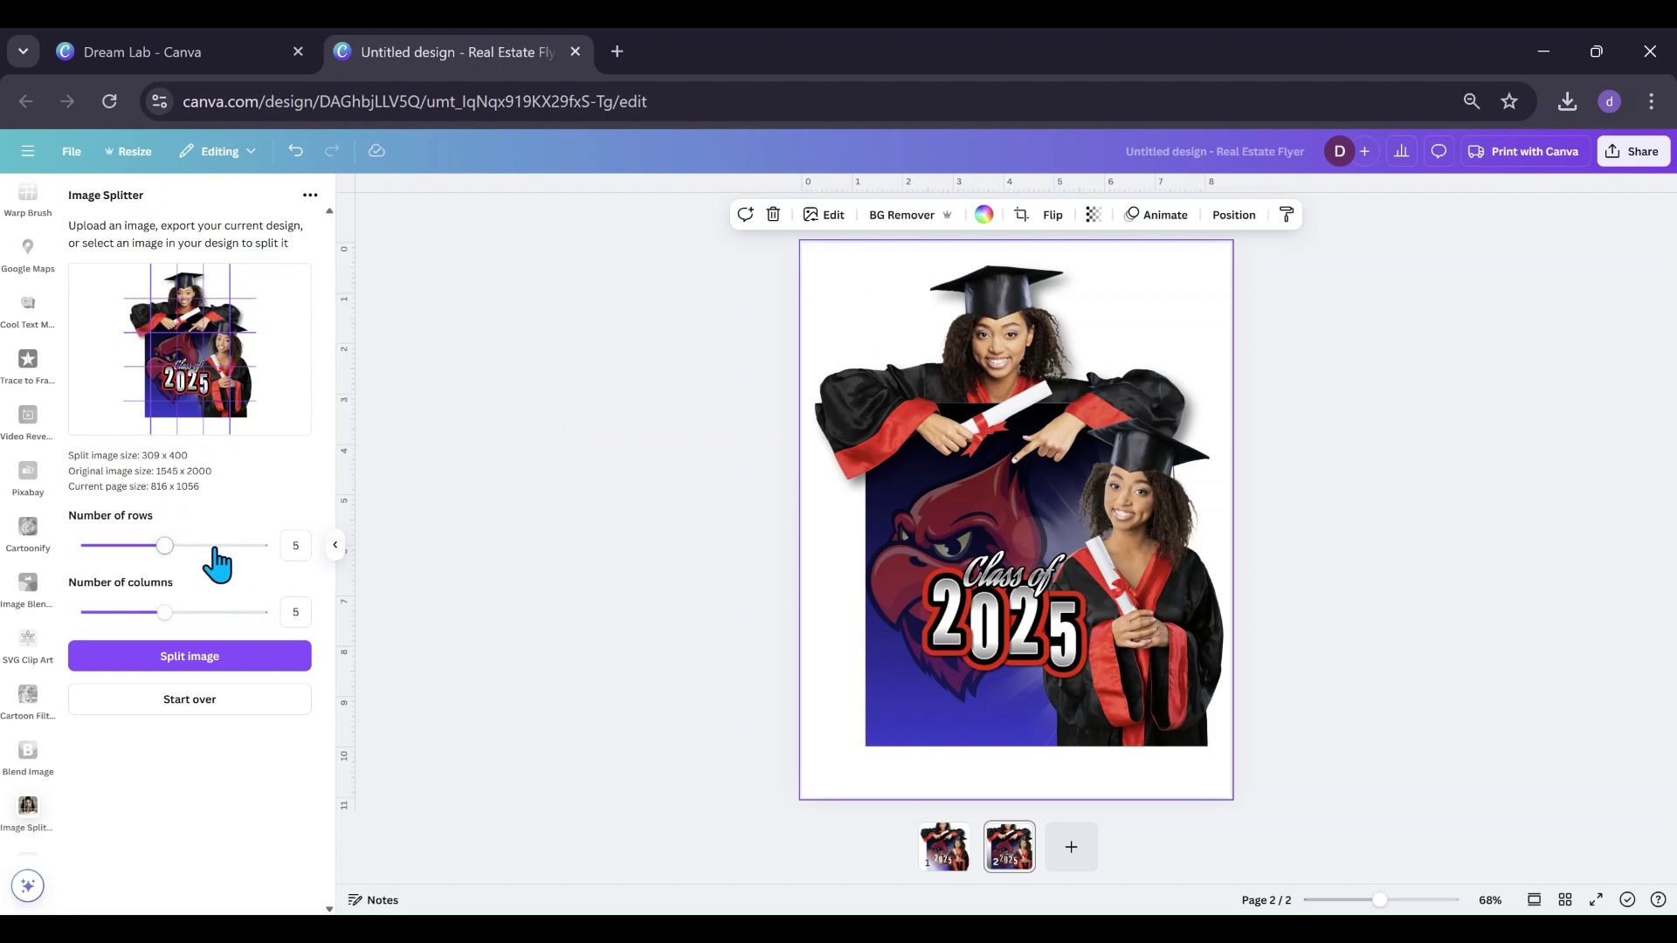
pyautogui.click(221, 612)
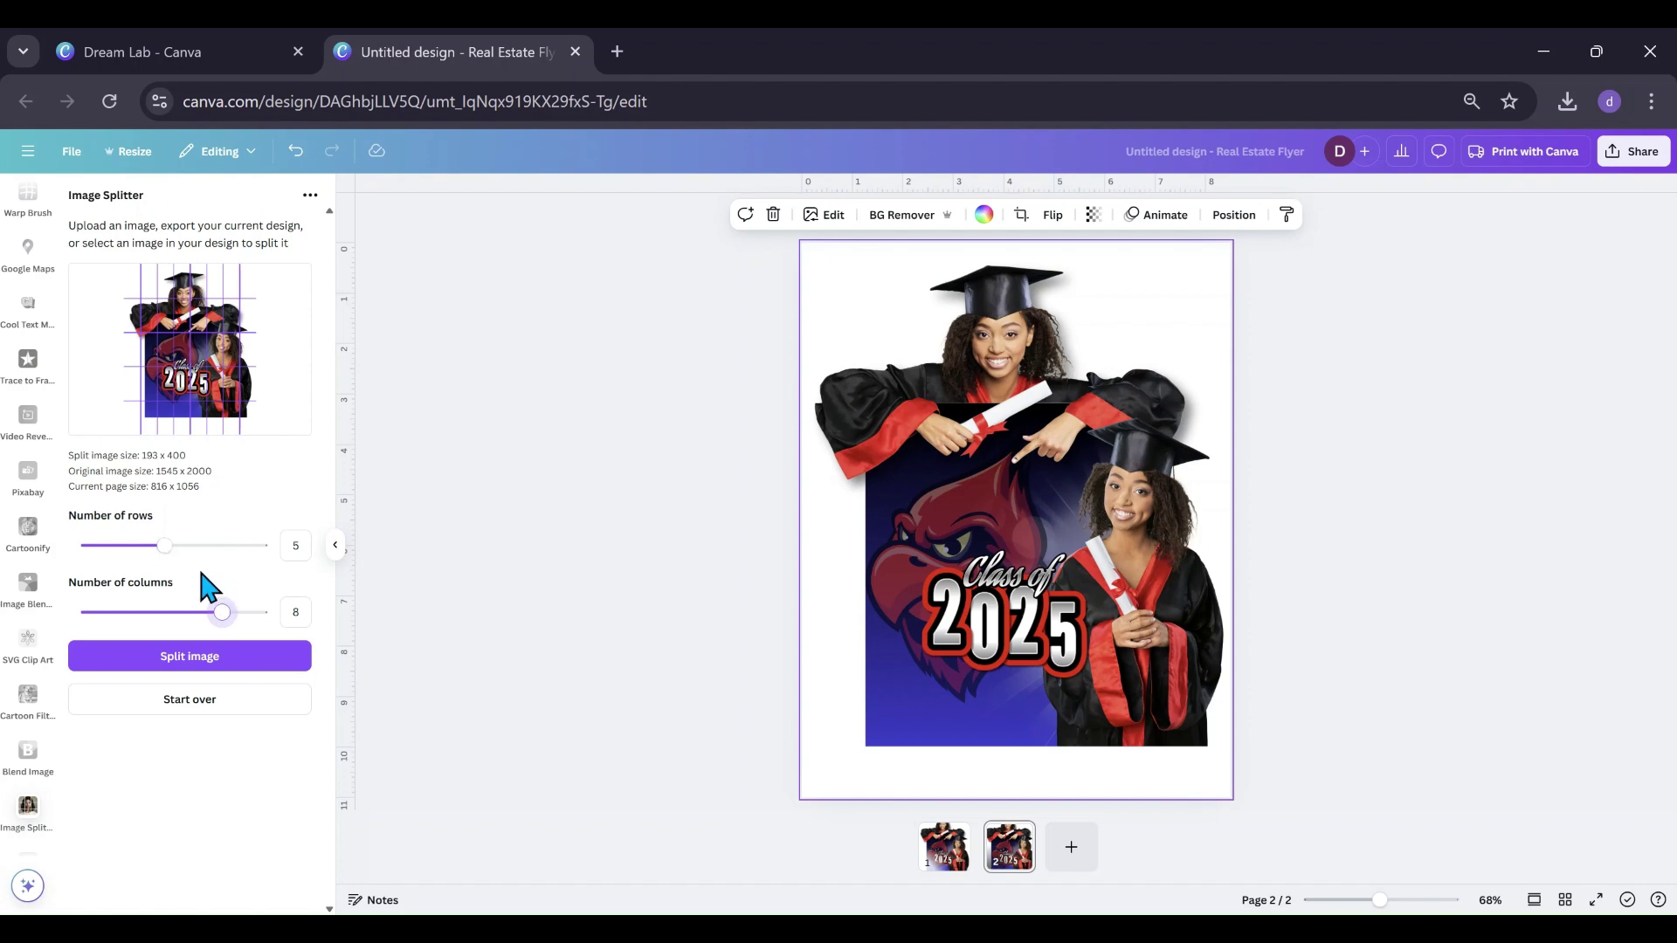
pyautogui.click(127, 546)
pyautogui.click(128, 613)
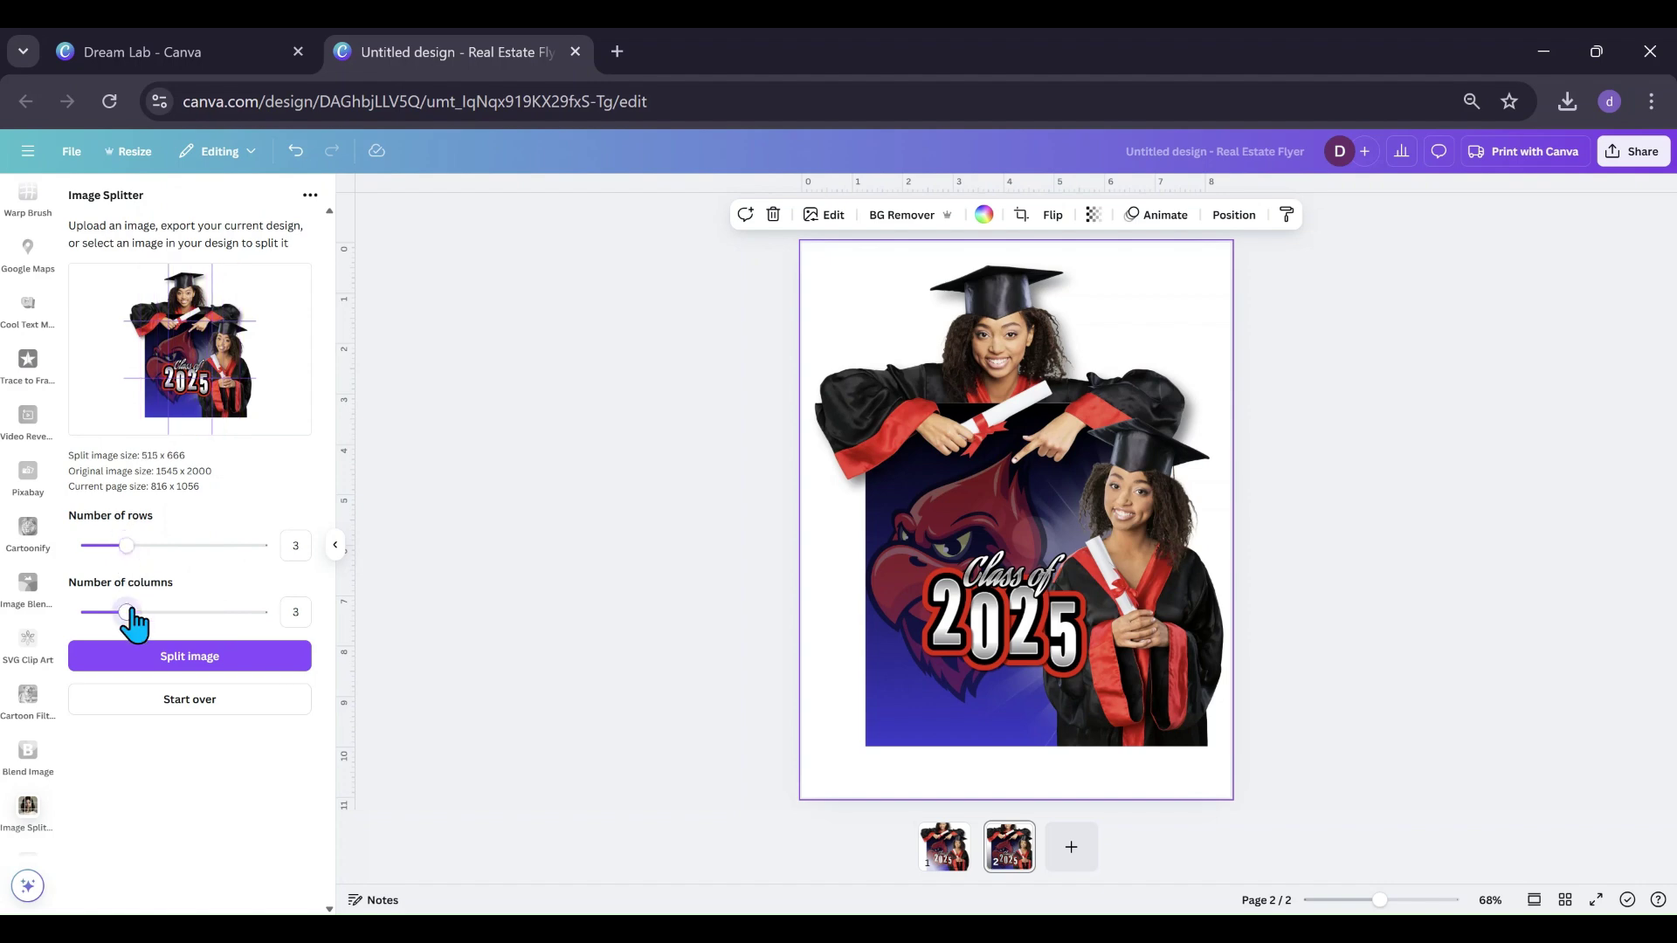
pyautogui.click(193, 659)
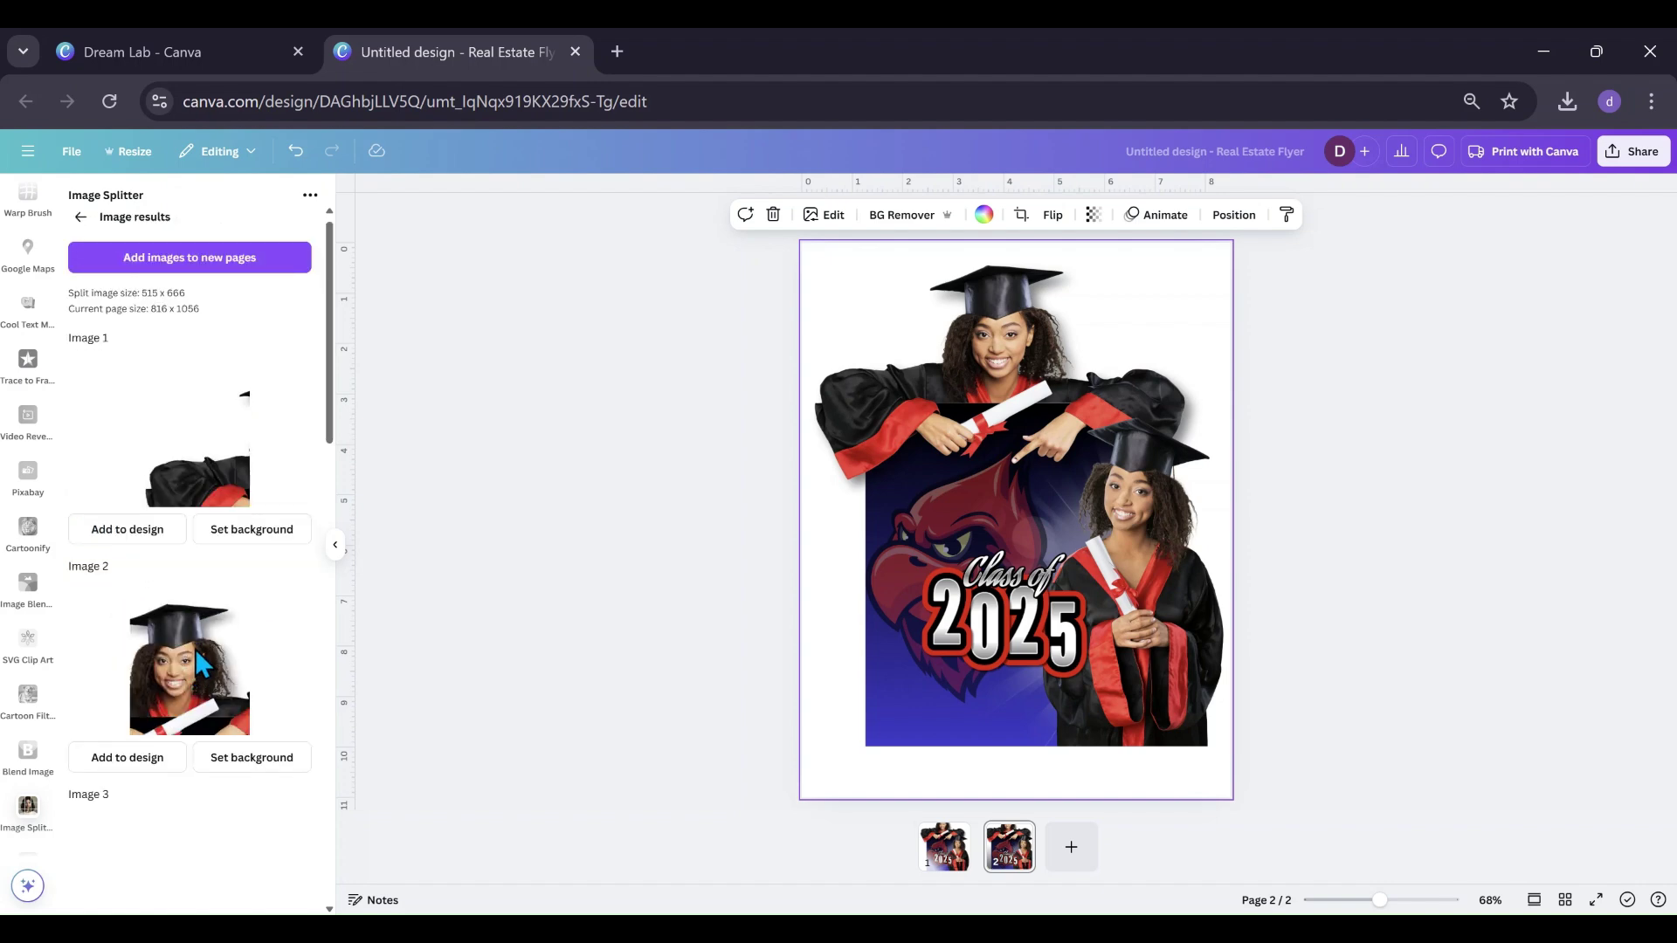
# Step: Add a blank page 3 and put the nine split tiles on new pages 4–12
pyautogui.scroll(-9, 301, 660)
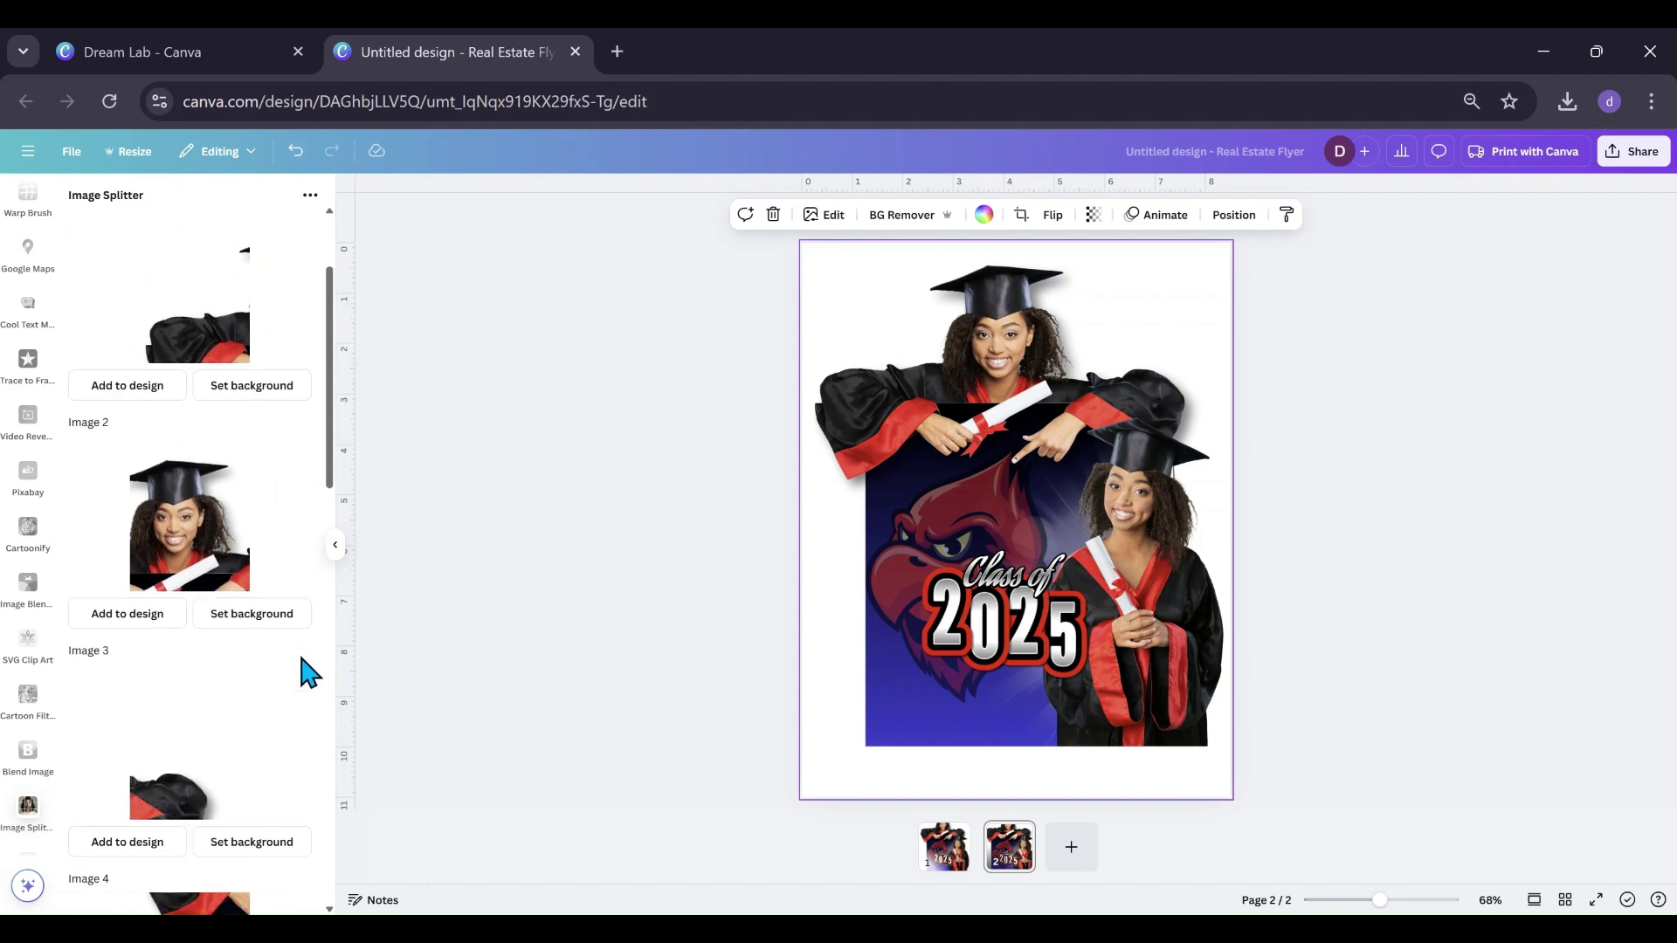
pyautogui.scroll(9, 301, 661)
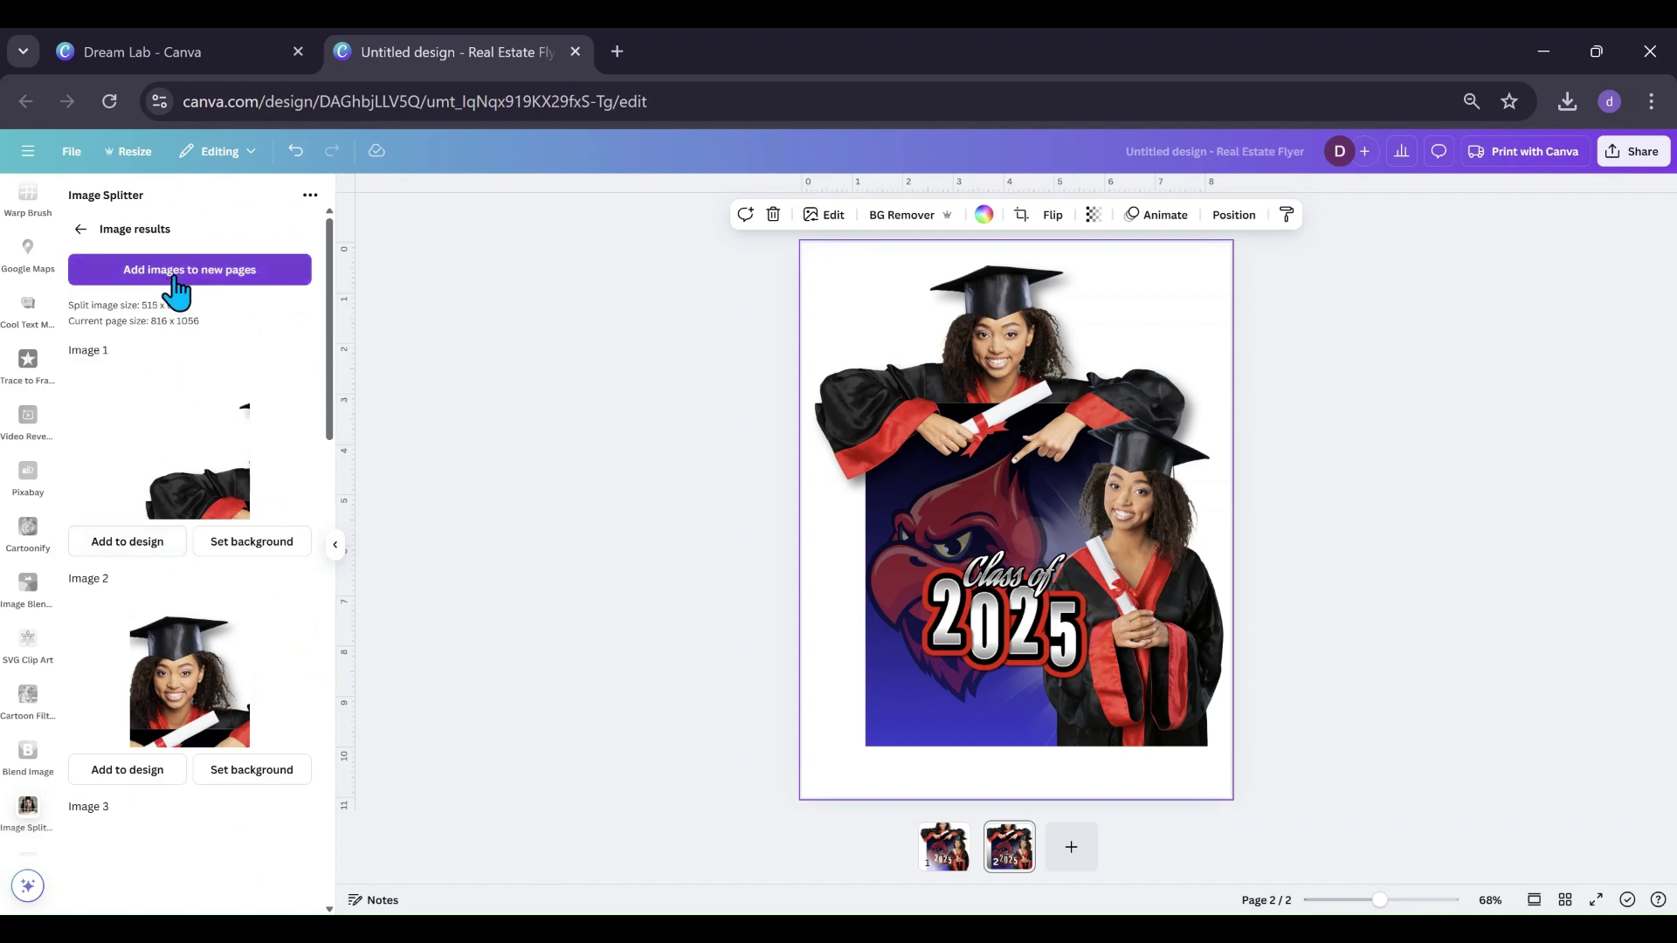
pyautogui.click(1080, 854)
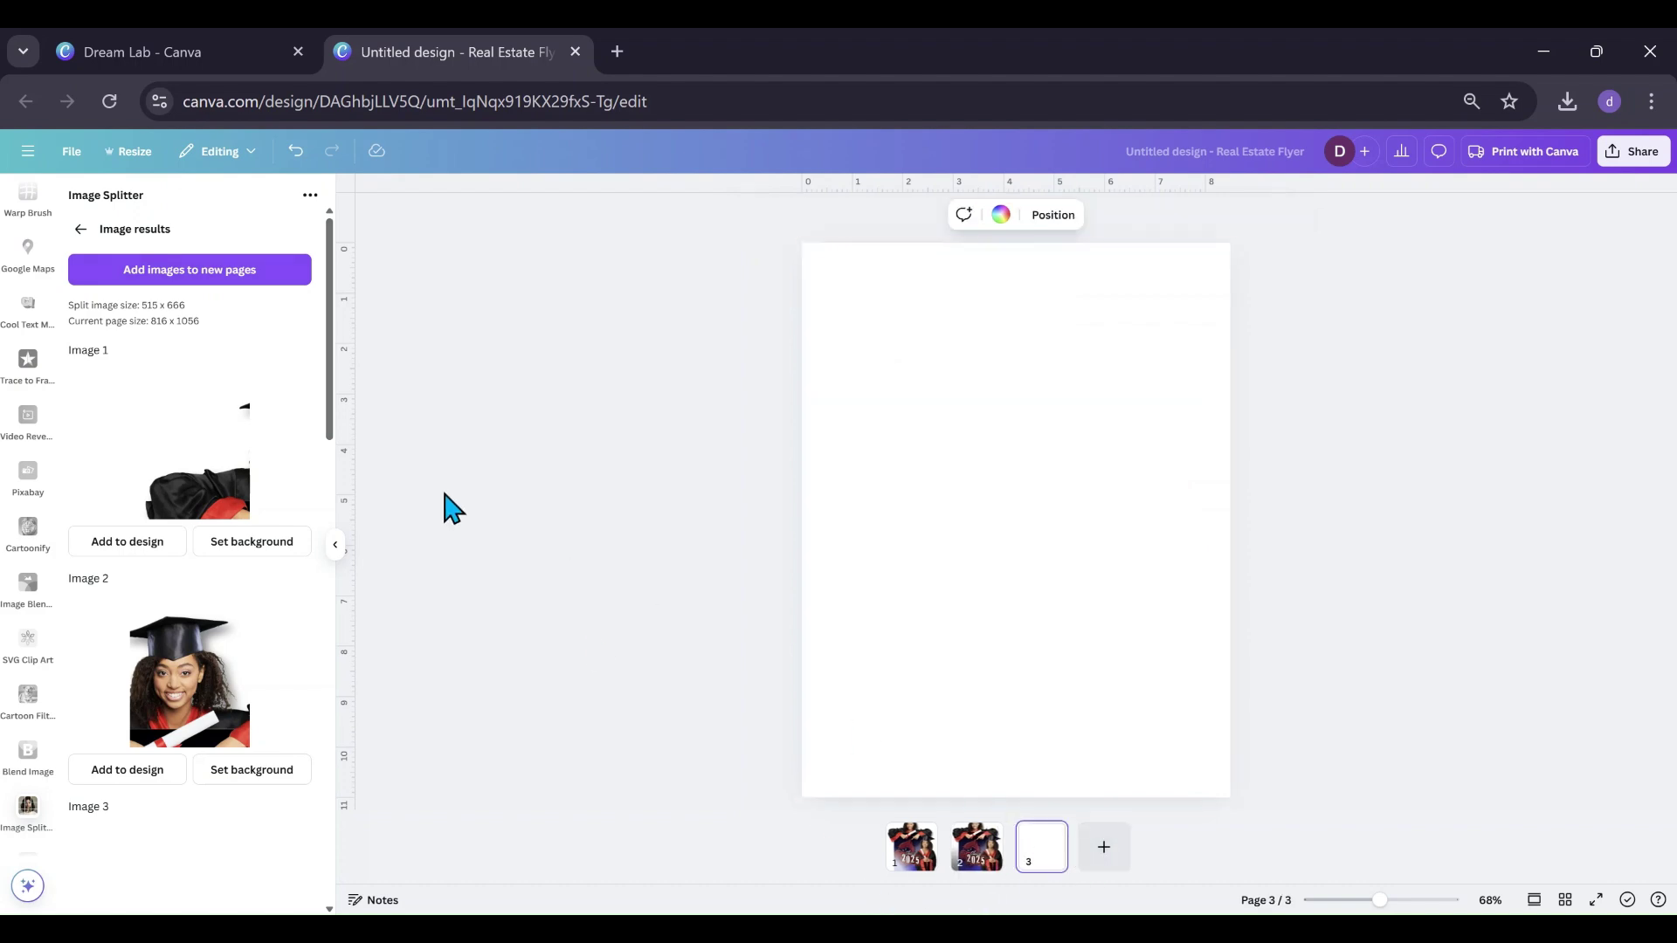
pyautogui.click(228, 278)
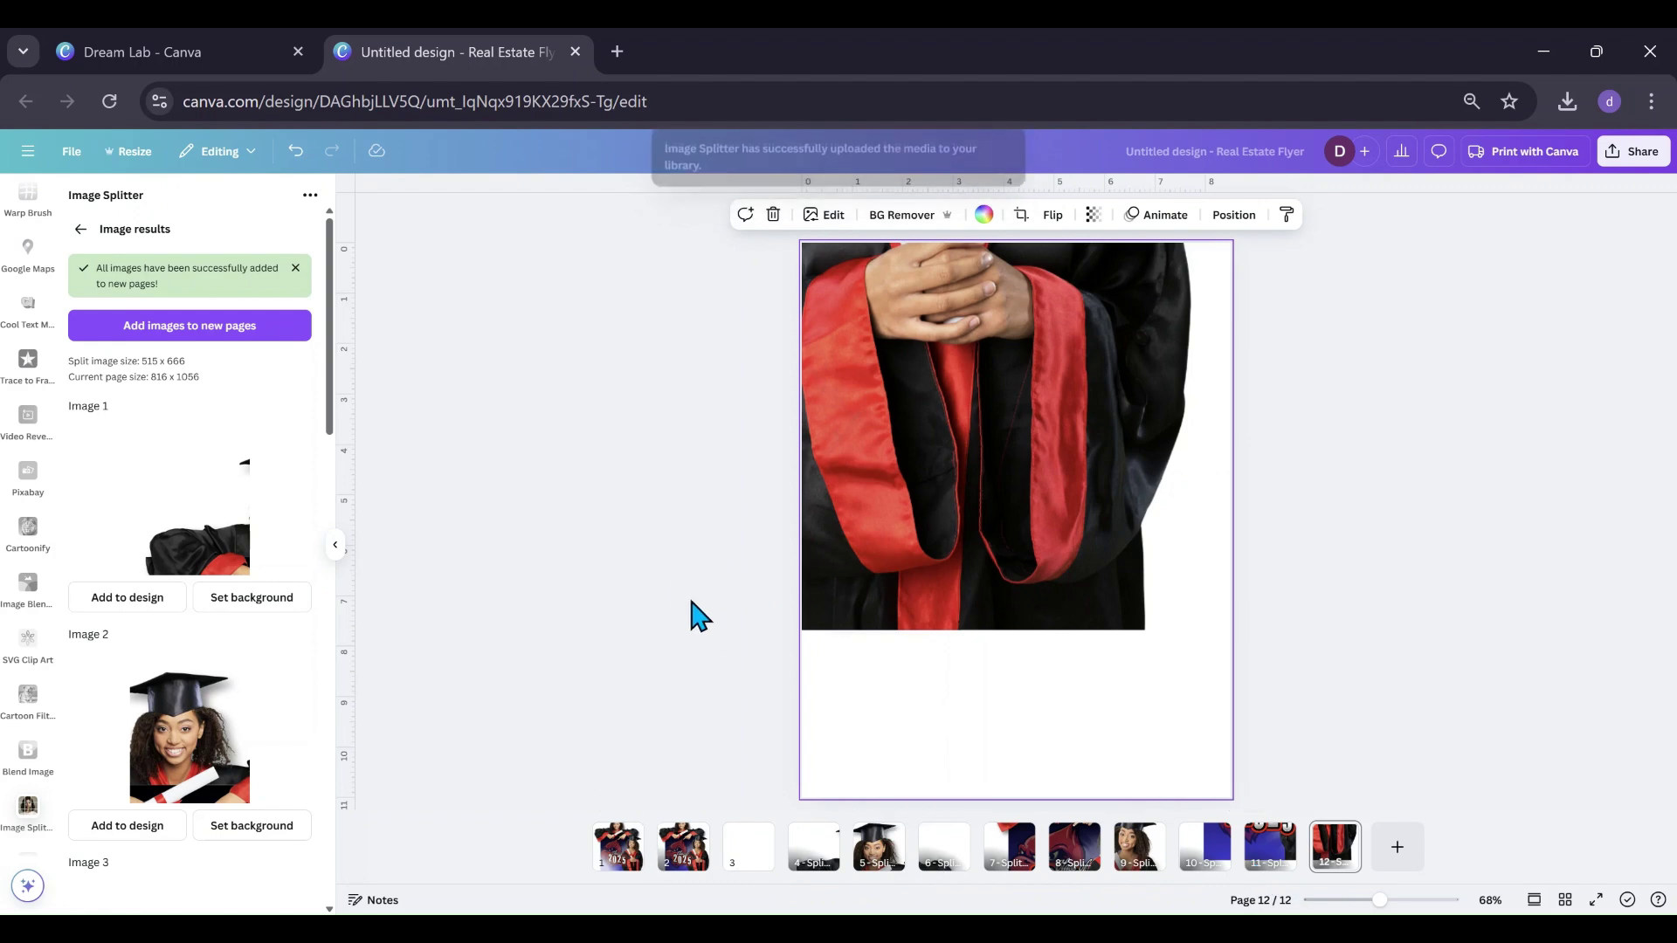
pyautogui.click(664, 568)
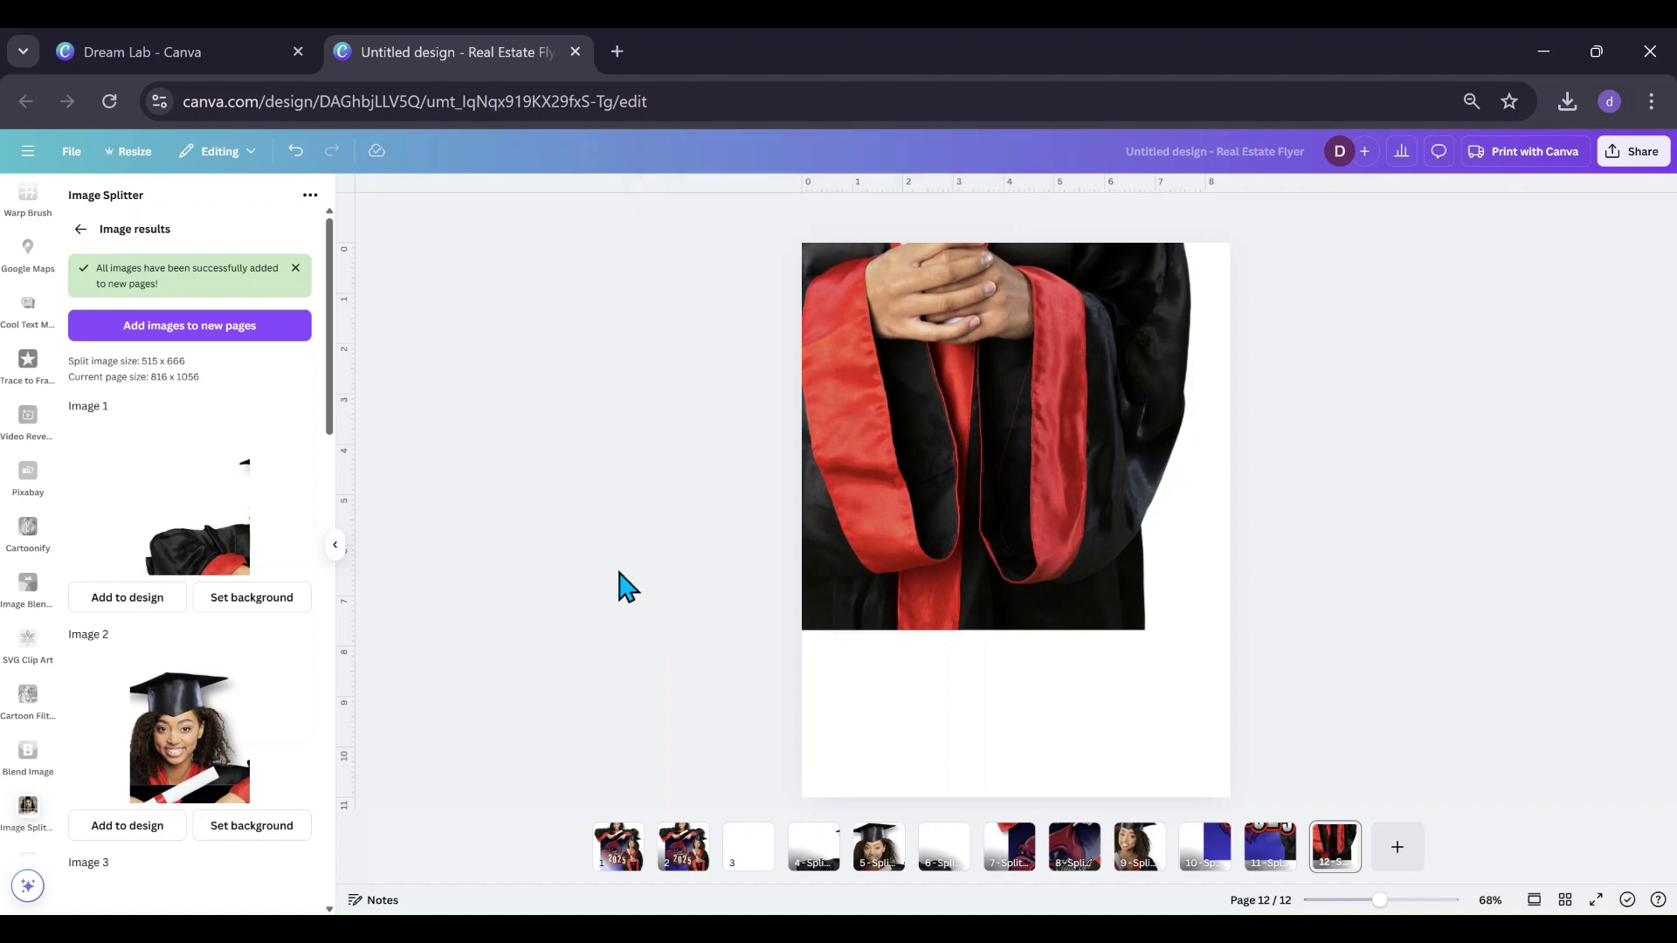
# Step: Add a blank page 13 and return to Image Splitter's setup options
pyautogui.click(1403, 860)
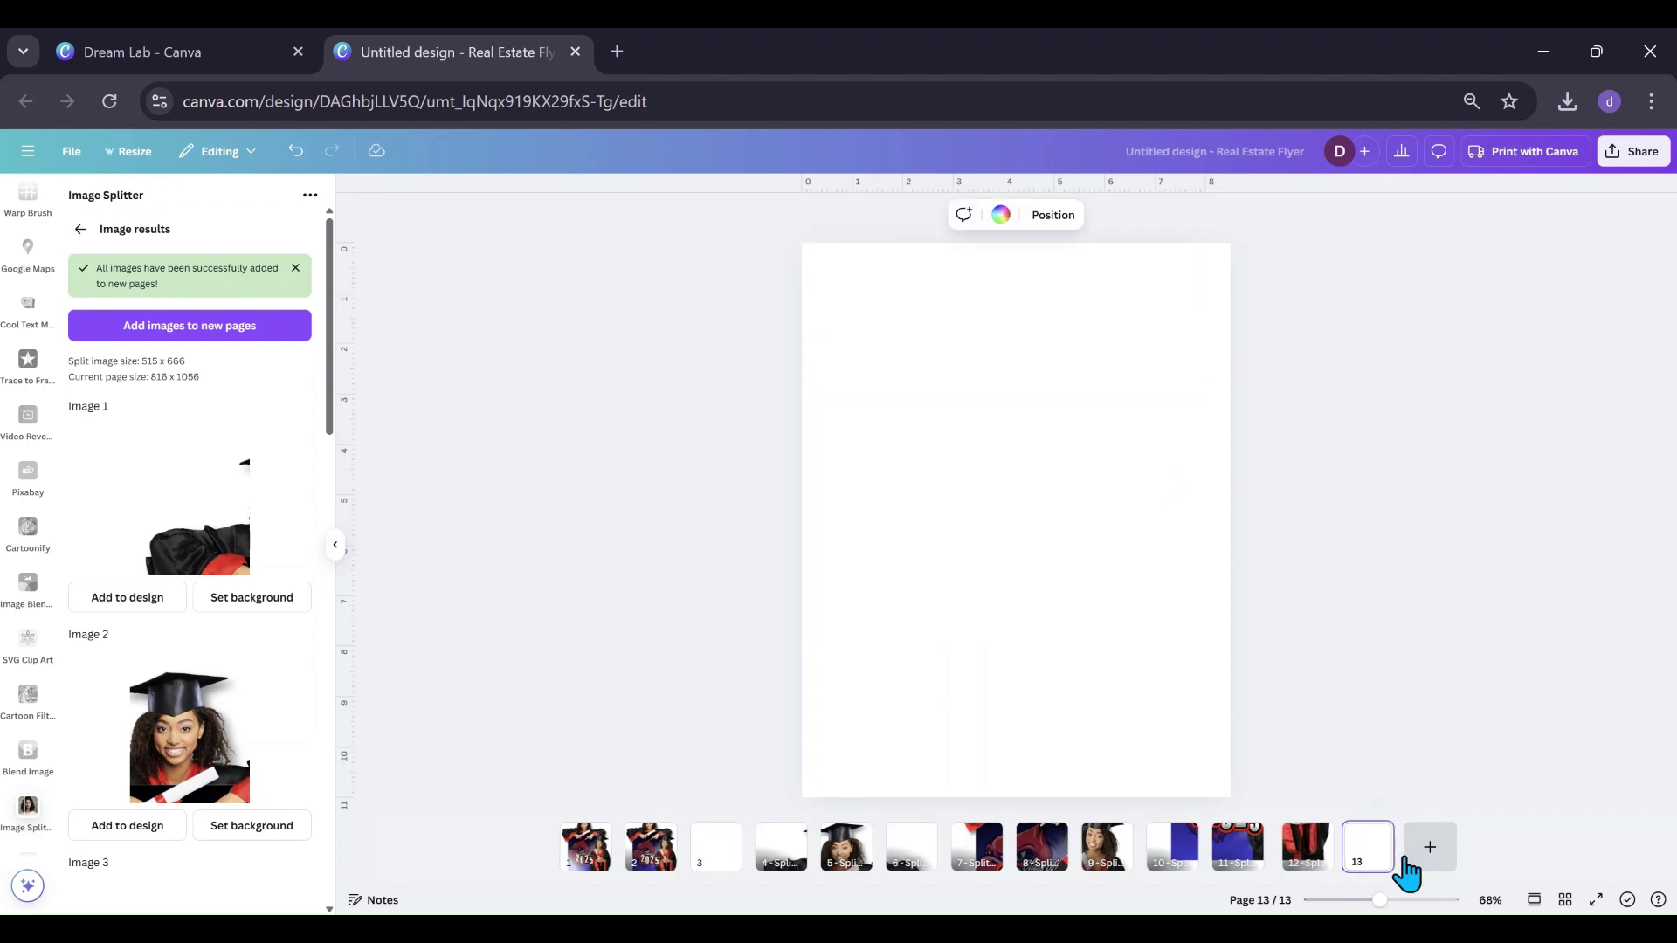
pyautogui.click(81, 230)
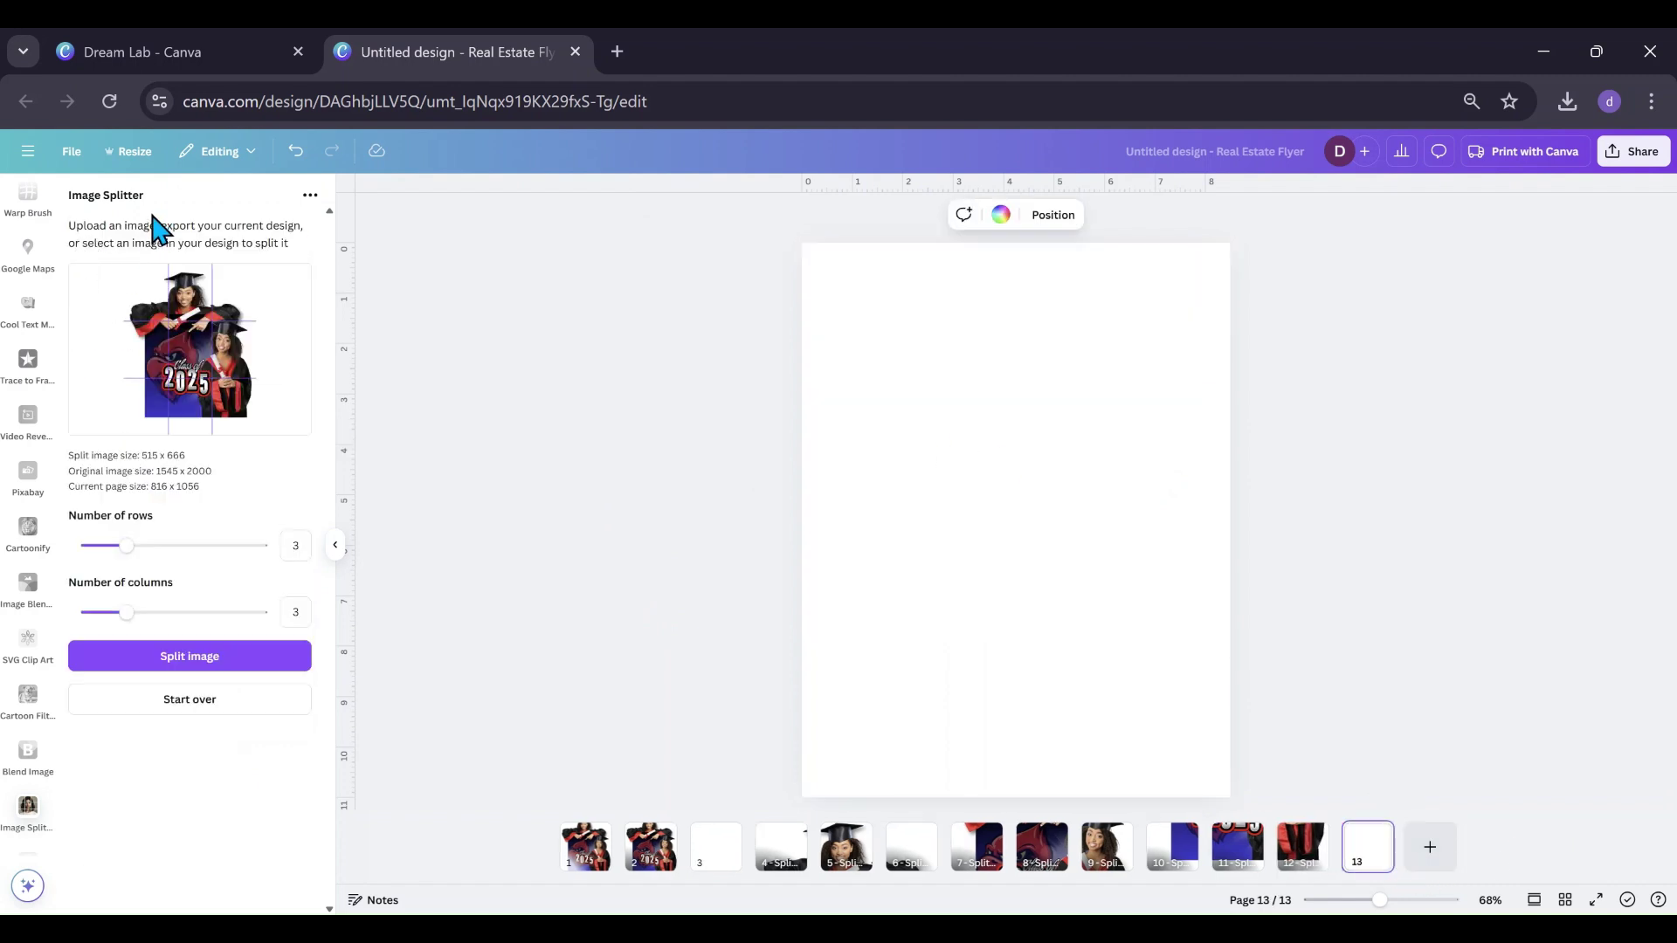
pyautogui.scroll(5, 20, 471)
pyautogui.scroll(5, 20, 472)
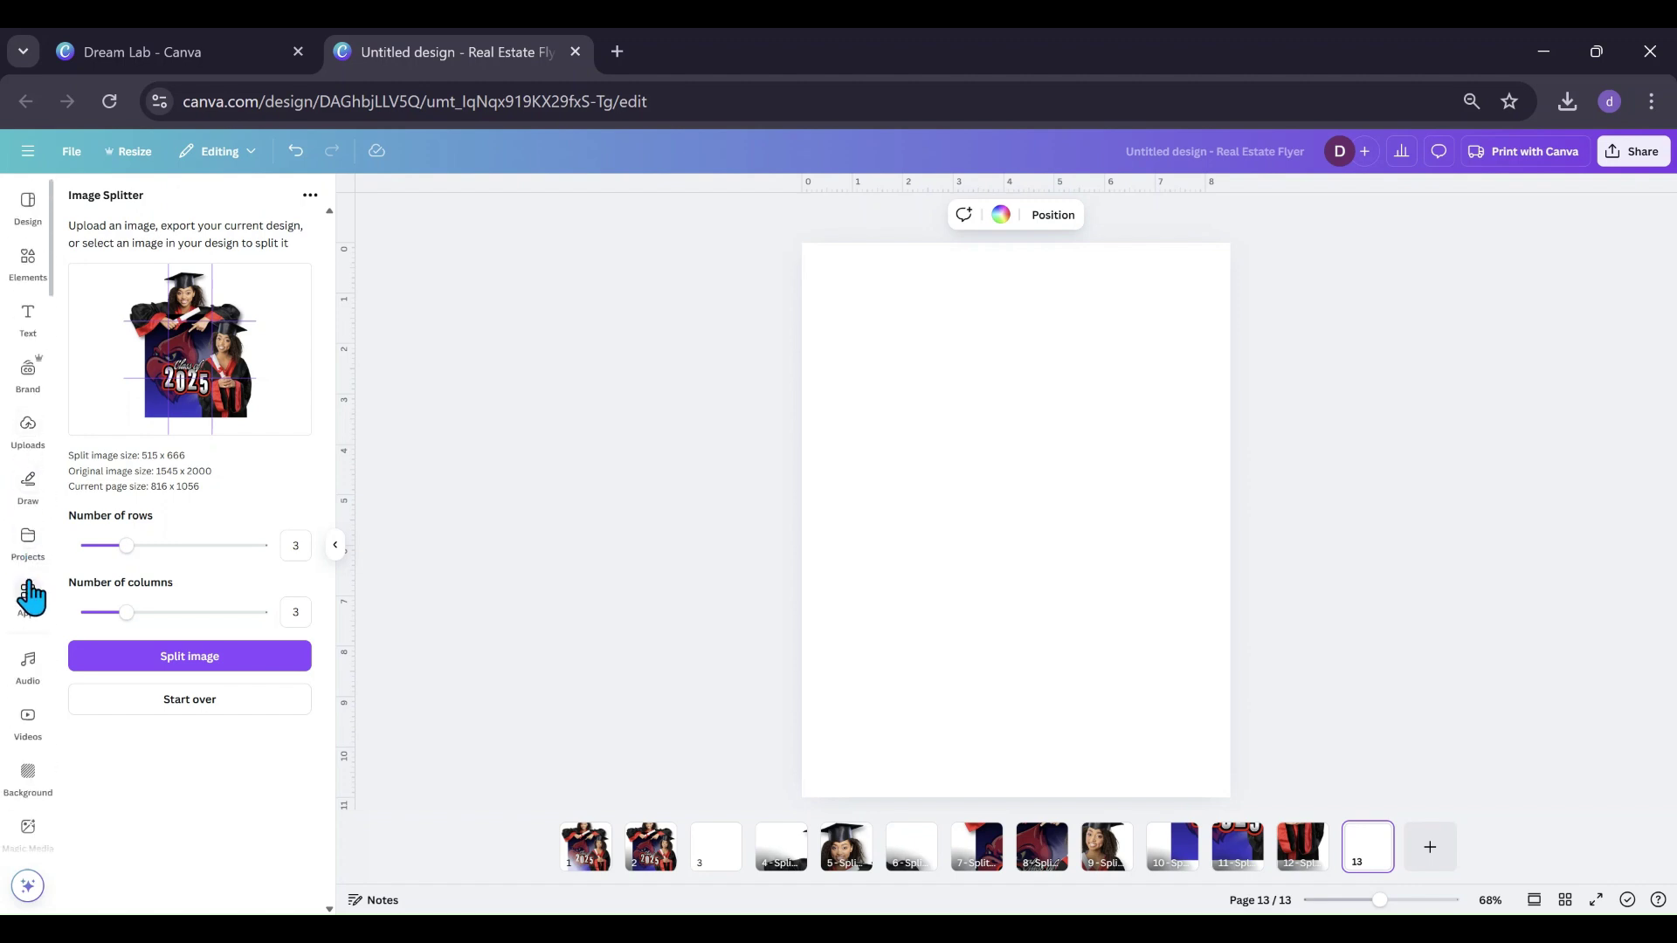
# Step: Search Apps for 'image divider' and open the Image Divider app
pyautogui.click(28, 605)
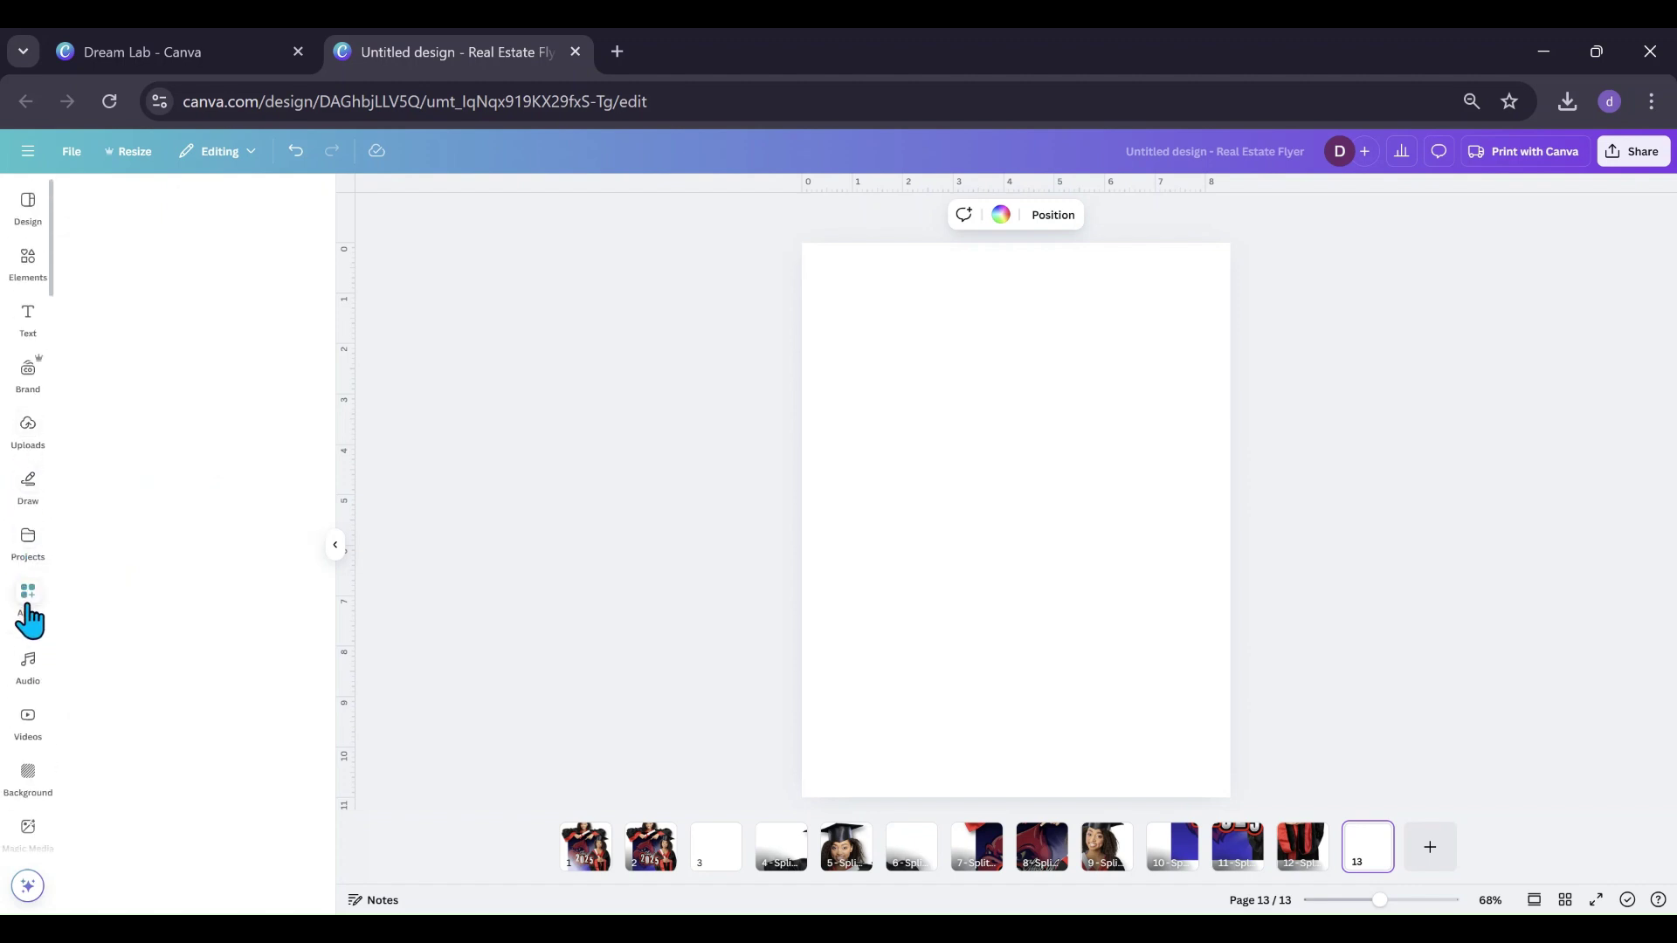
pyautogui.moveTo(184, 206); pyautogui.dragTo(136, 206)
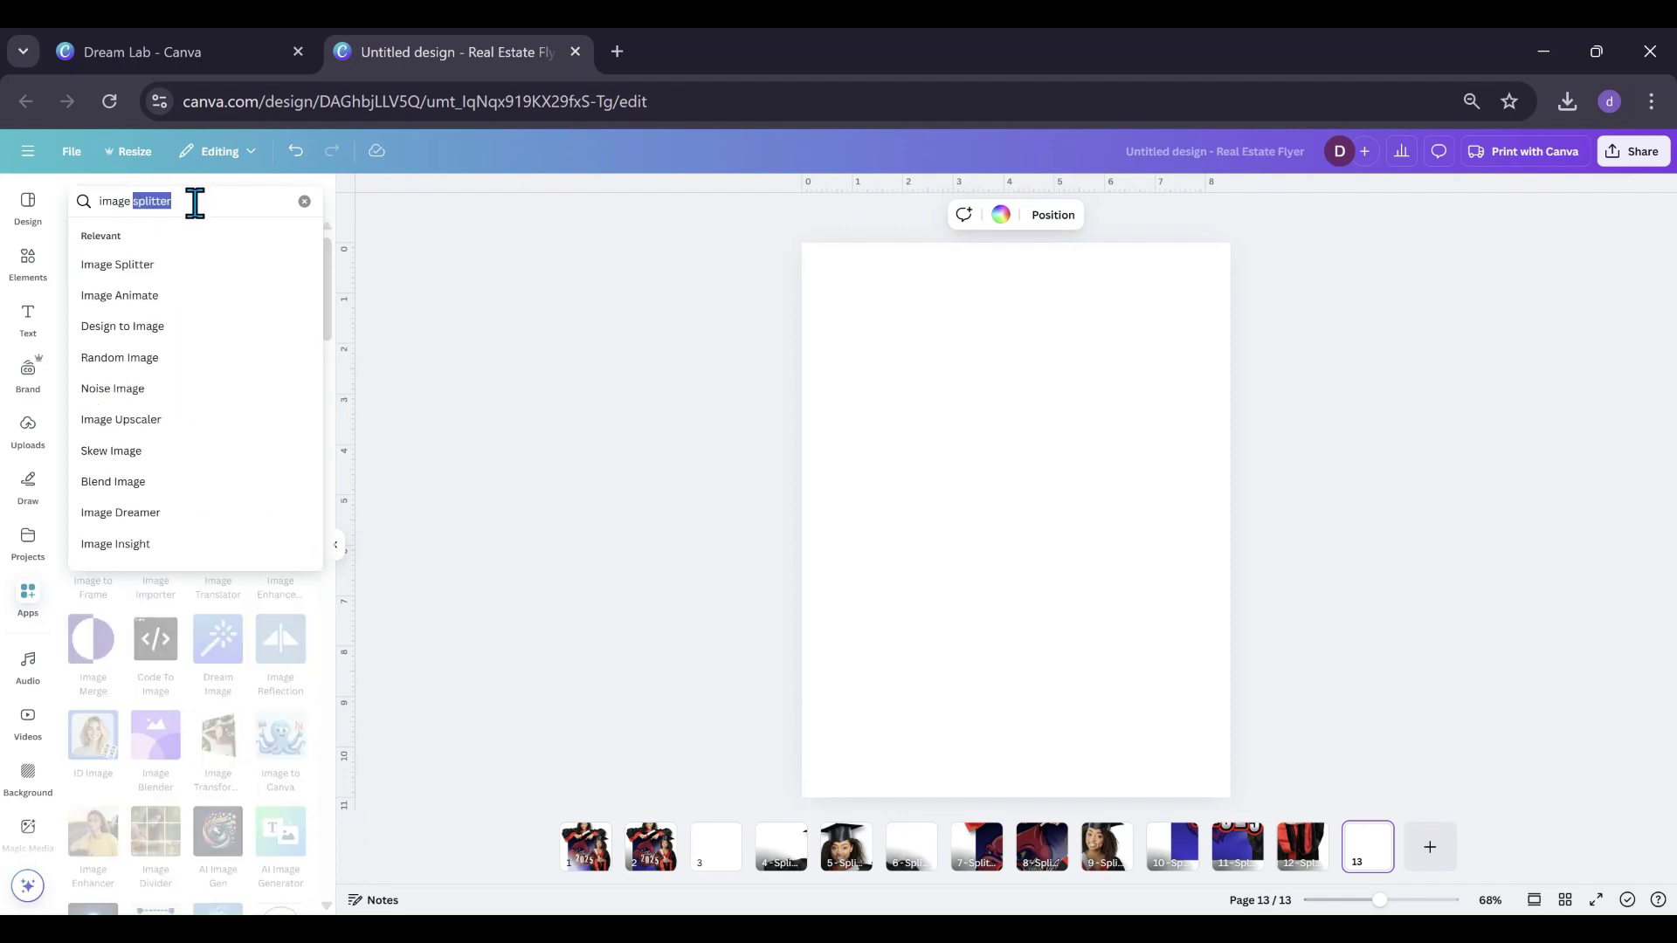
pyautogui.write('divid')
pyautogui.press('Return')
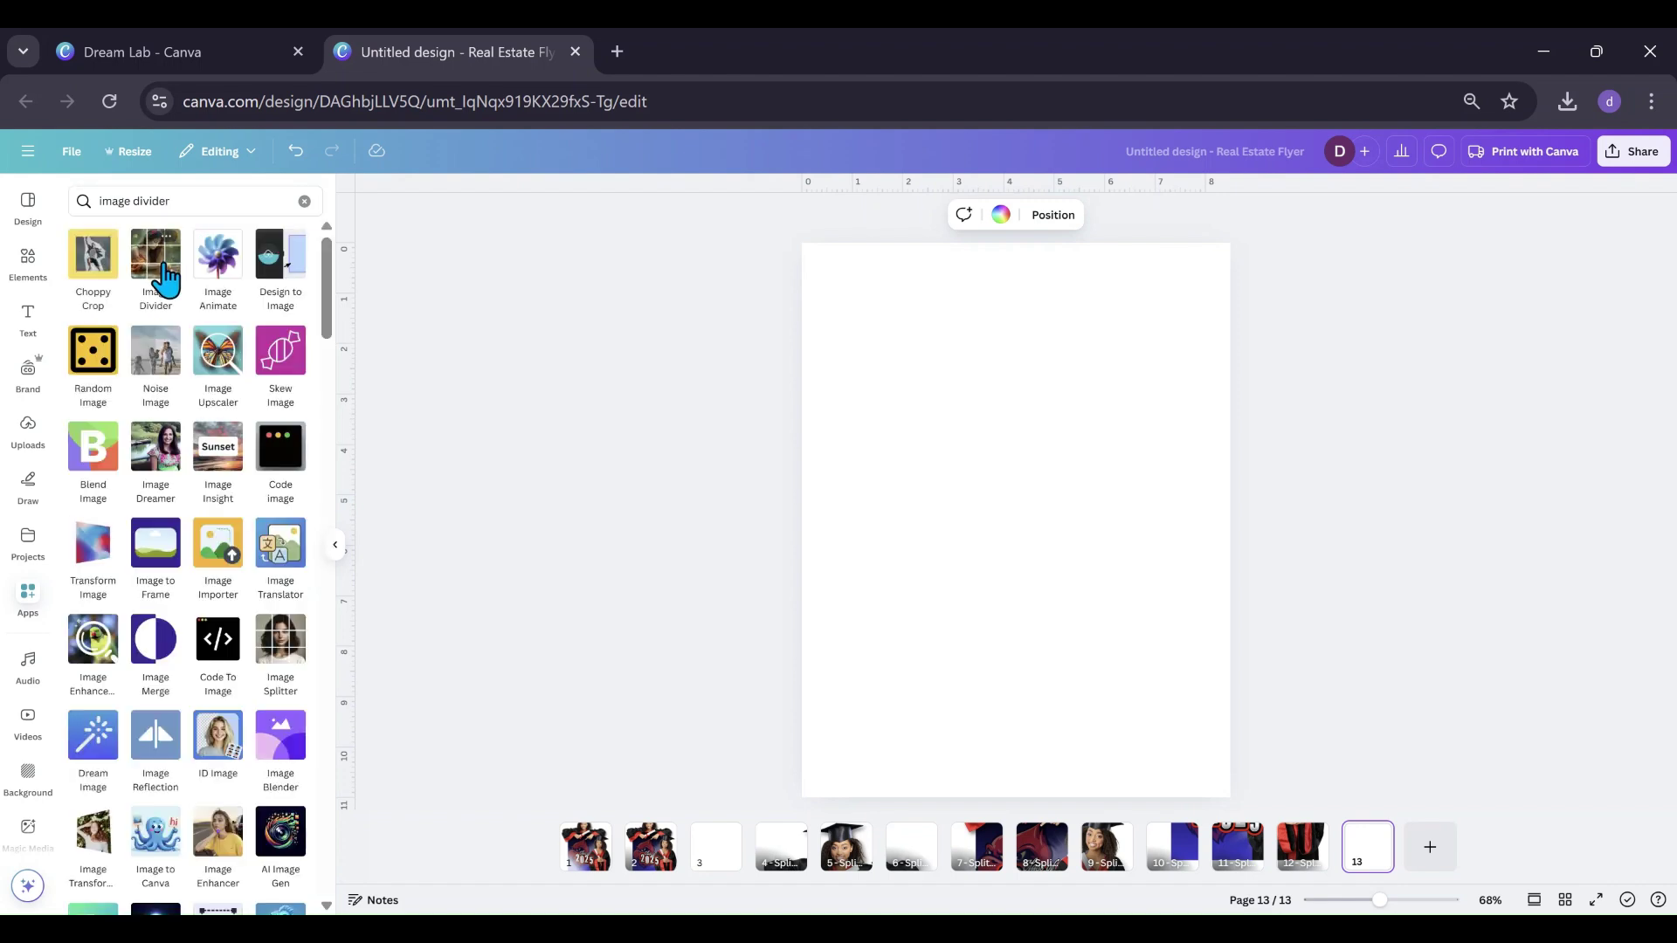
pyautogui.click(161, 275)
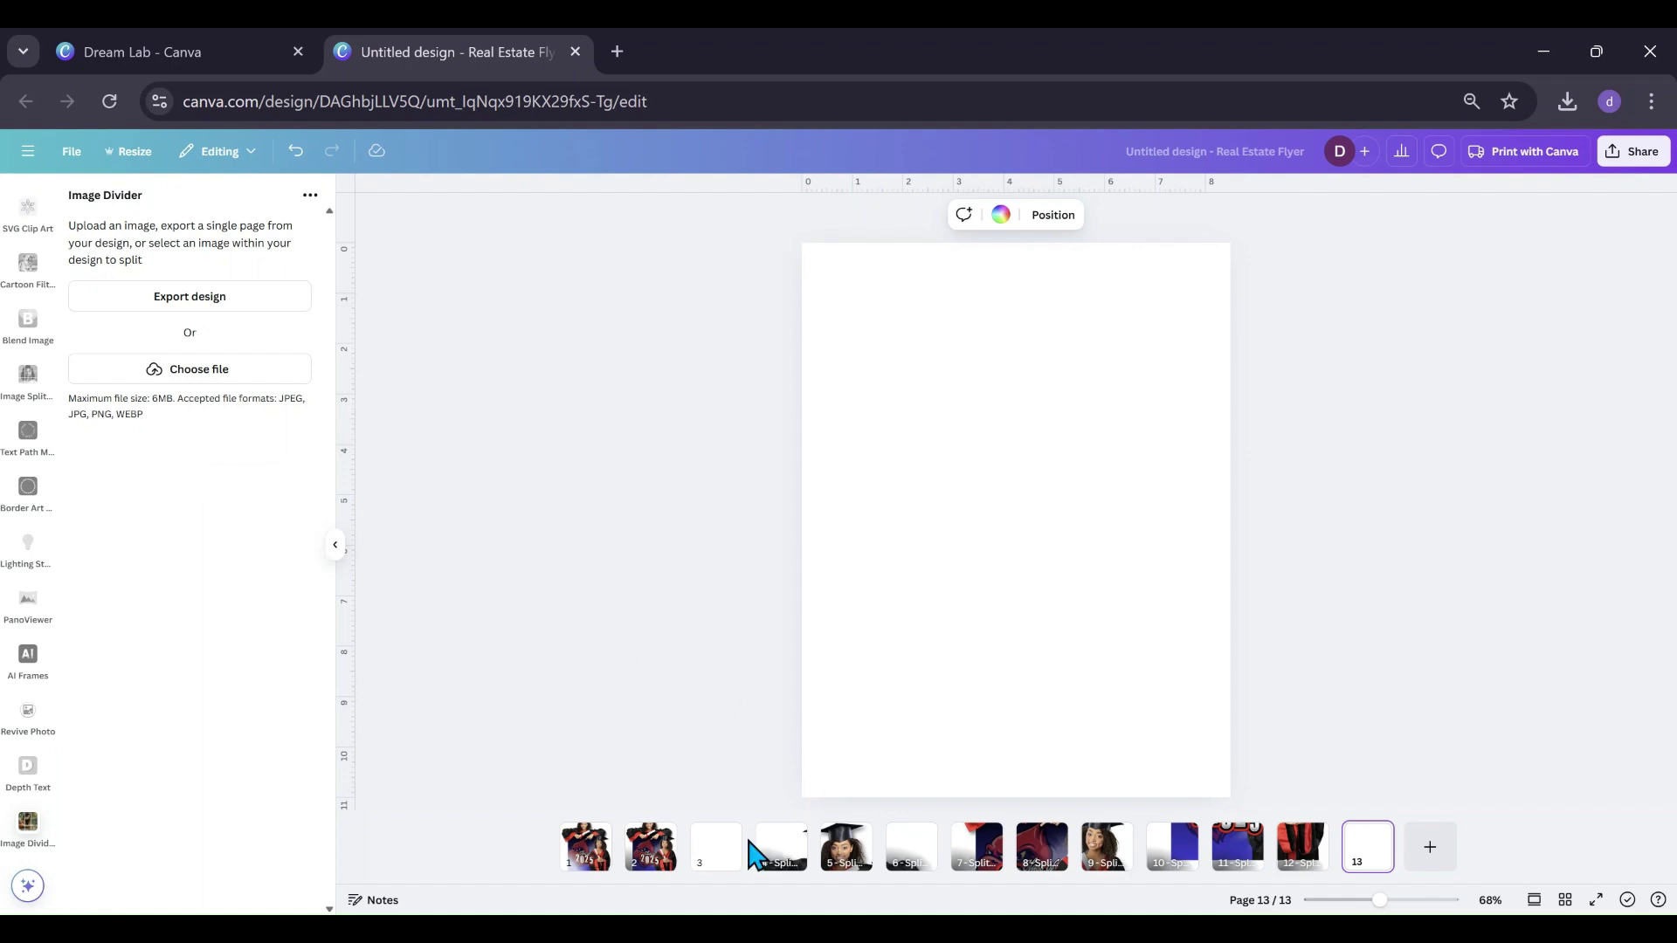
# Step: Load page 2's graduation image into Image Divider and split it into 3 rows by 4 columns, no border
pyautogui.click(639, 878)
pyautogui.click(917, 585)
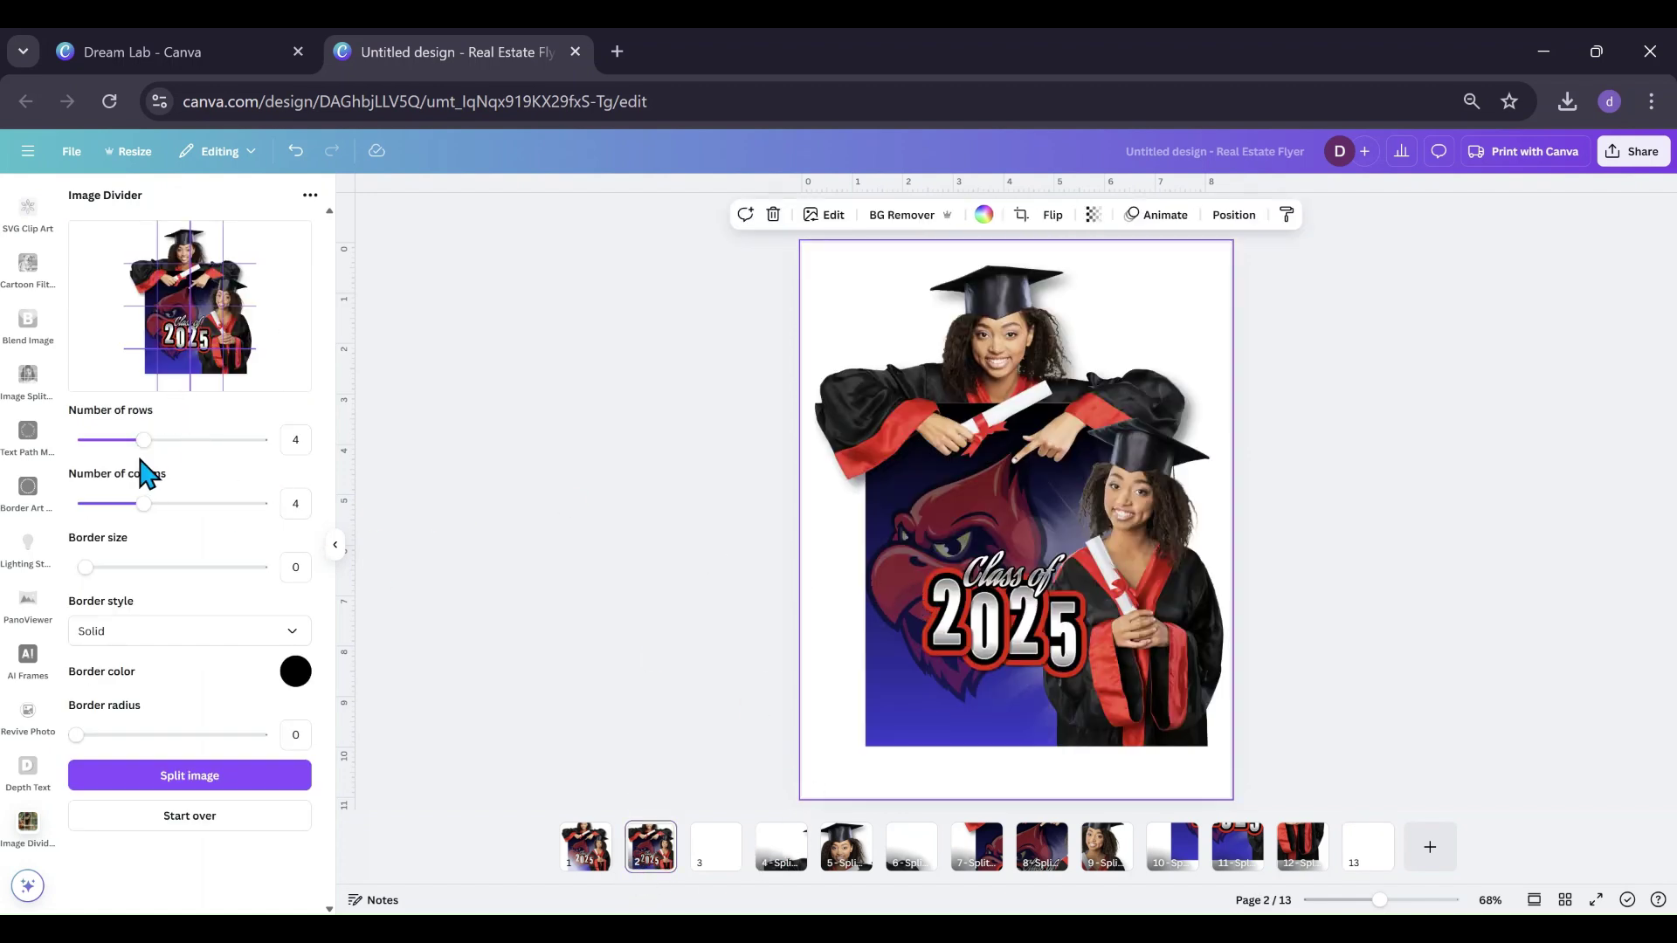
pyautogui.moveTo(144, 441)
pyautogui.mouseDown()
pyautogui.moveTo(179, 441)
pyautogui.moveTo(106, 441)
pyautogui.moveTo(123, 440)
pyautogui.mouseUp()
pyautogui.moveTo(144, 504)
pyautogui.mouseDown()
pyautogui.moveTo(125, 504)
pyautogui.moveTo(145, 505)
pyautogui.mouseUp()
pyautogui.moveTo(85, 567)
pyautogui.mouseDown()
pyautogui.moveTo(134, 568)
pyautogui.moveTo(81, 569)
pyautogui.mouseUp()
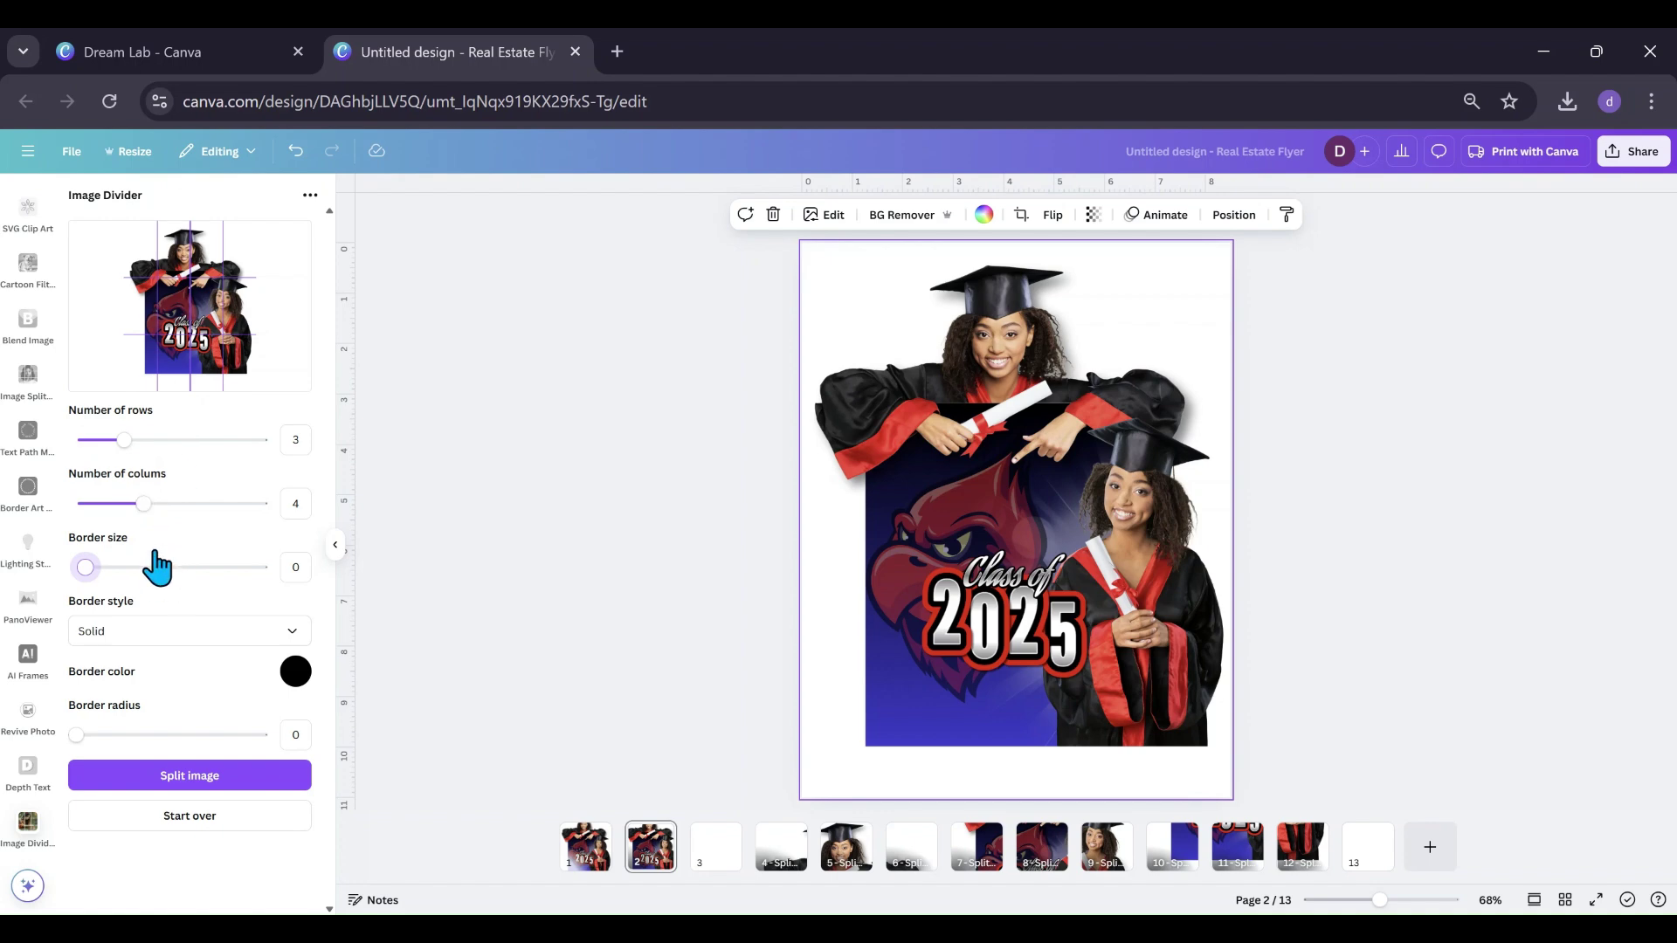
pyautogui.click(168, 777)
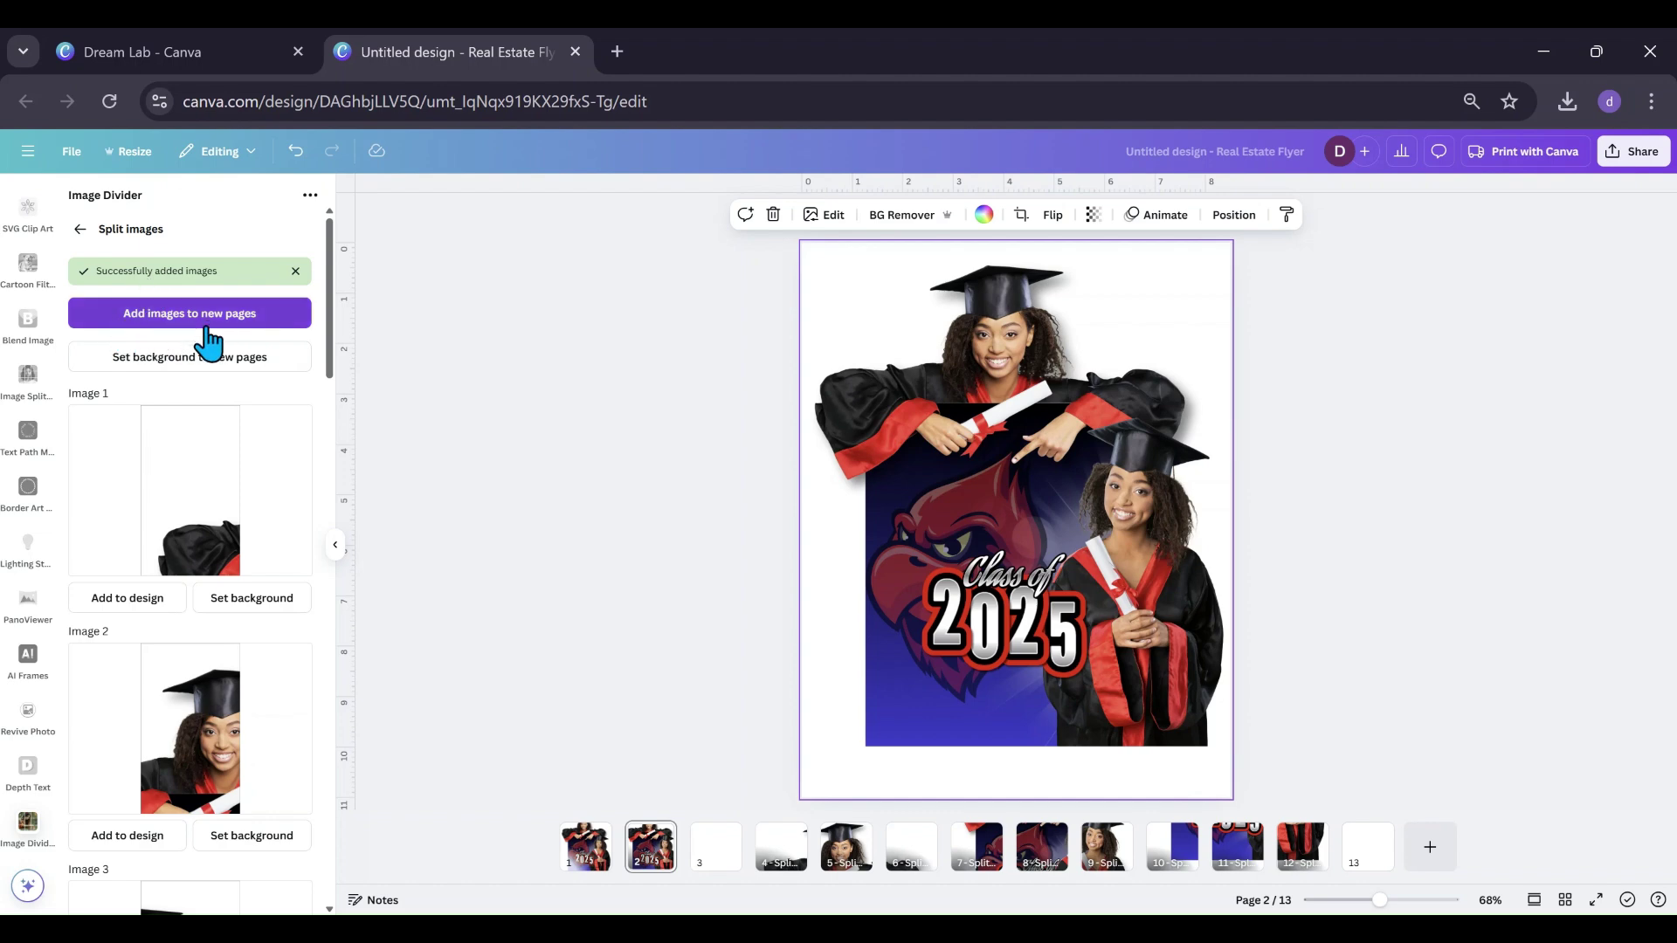
# Step: Scroll the Split images list through Image 1 to Image 12, then go to page 13
pyautogui.scroll(-4, 195, 611)
pyautogui.scroll(-13, 200, 619)
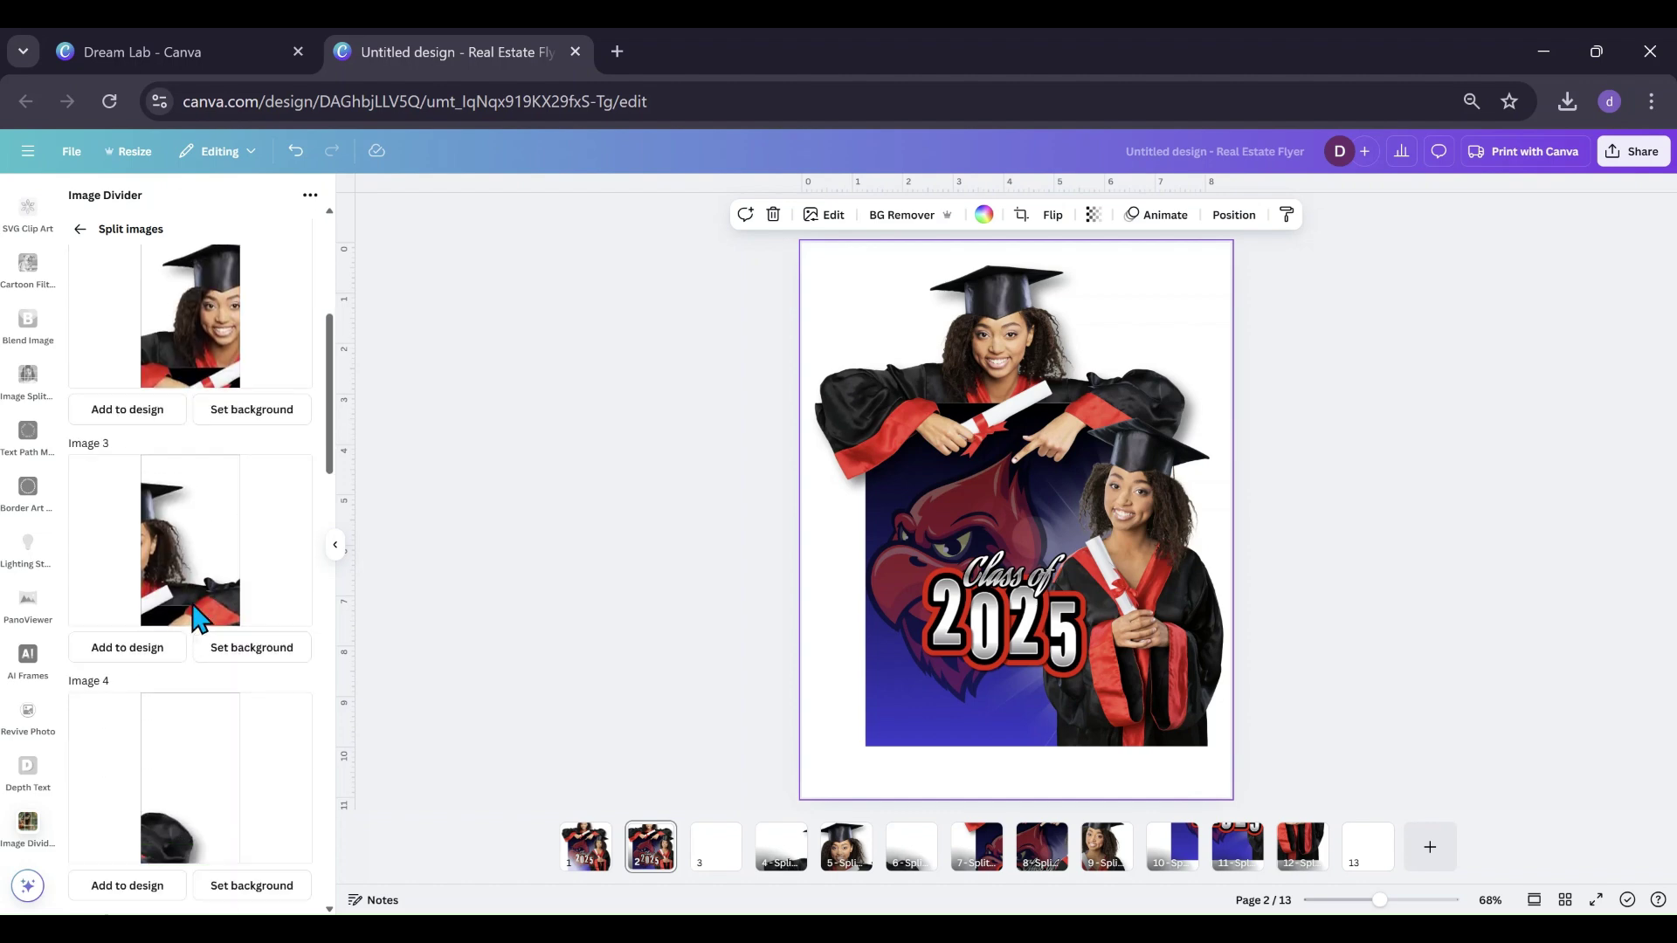
pyautogui.scroll(-10, 201, 619)
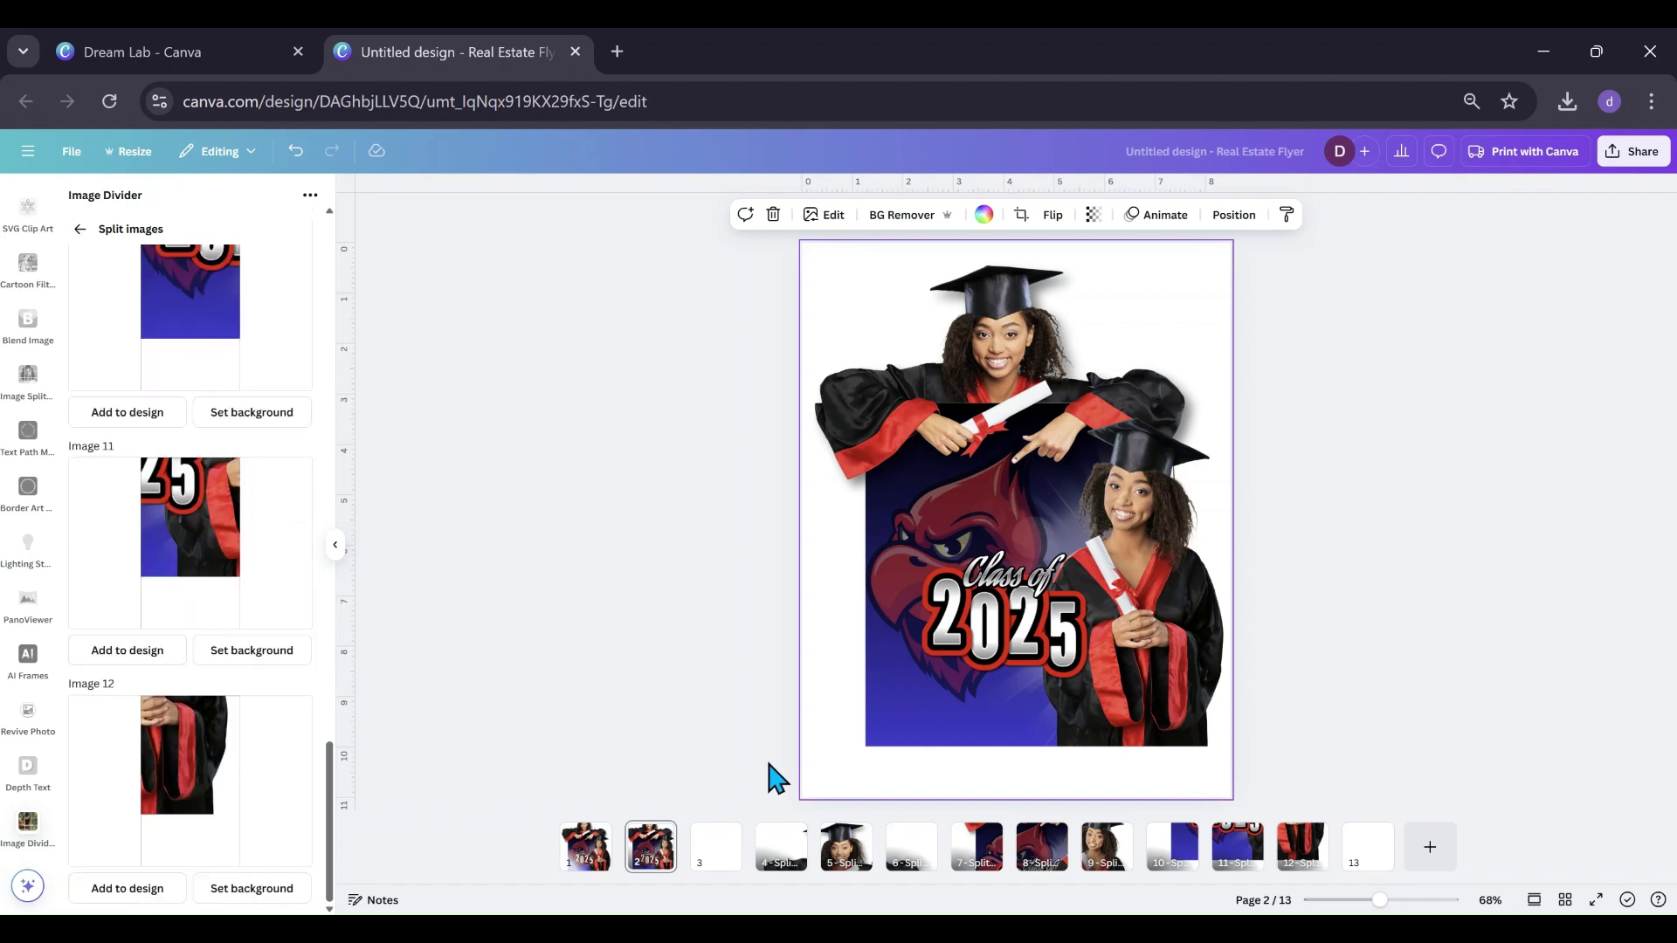
pyautogui.click(1369, 860)
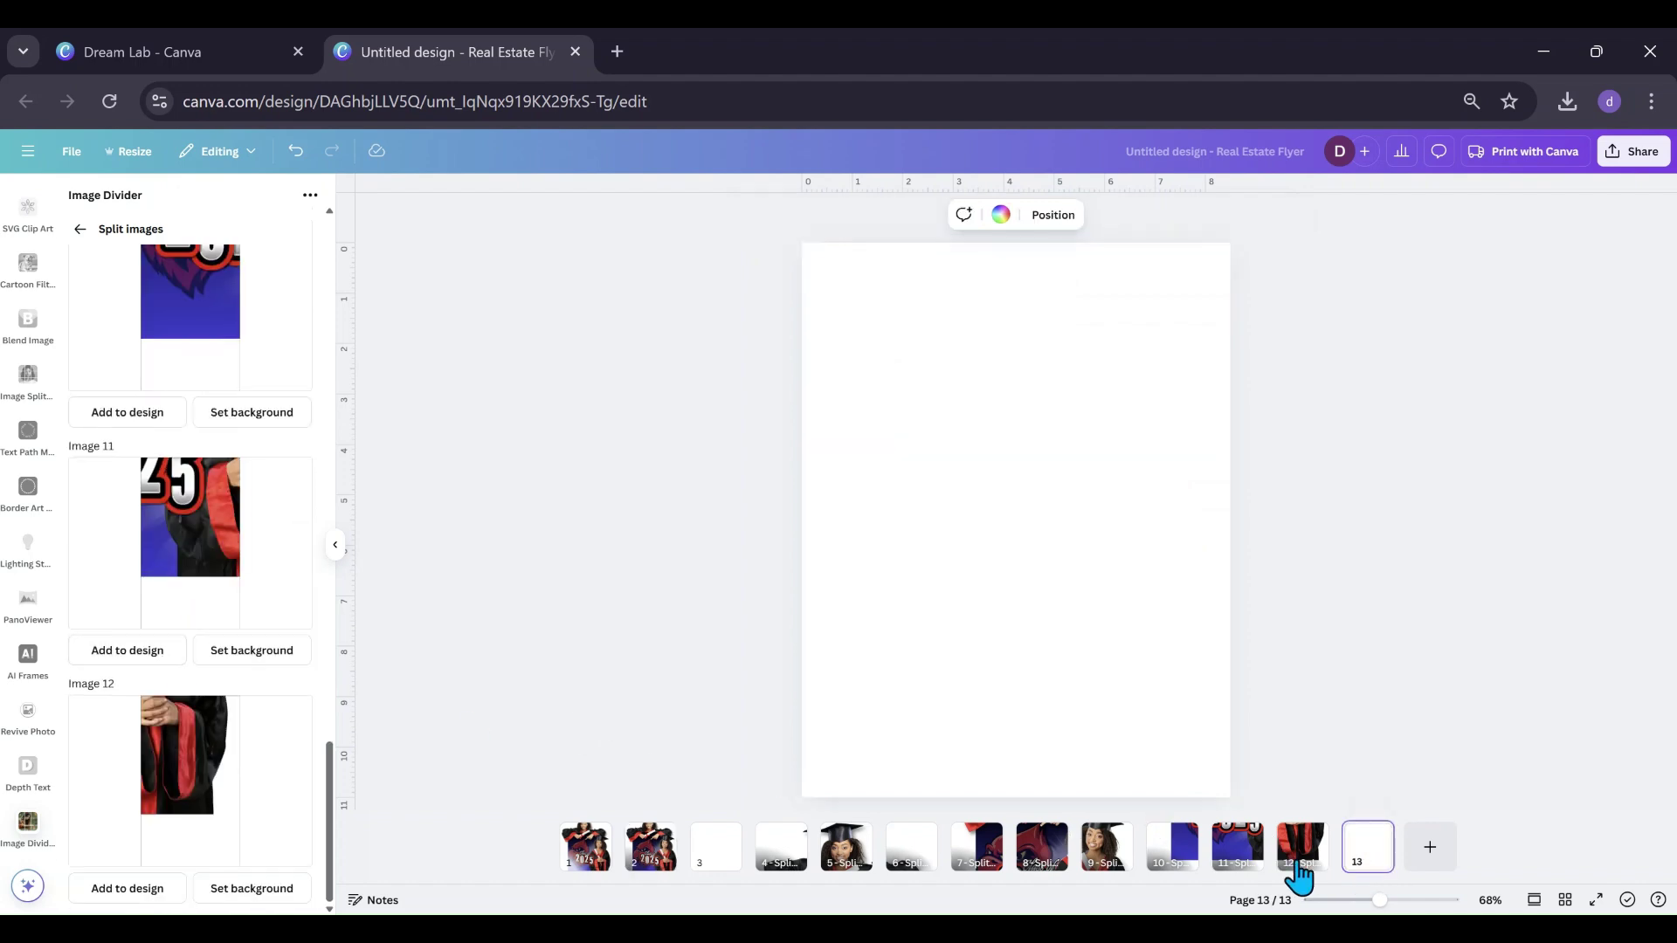